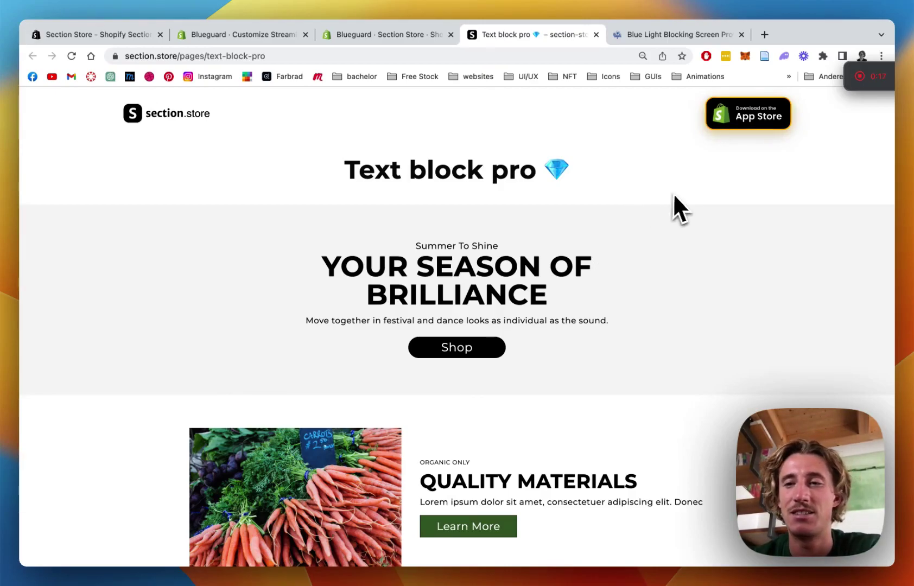
# Review the Text block pro demo page, then switch to the Blueguard store page.
pyautogui.scroll(-2, 547, 187)
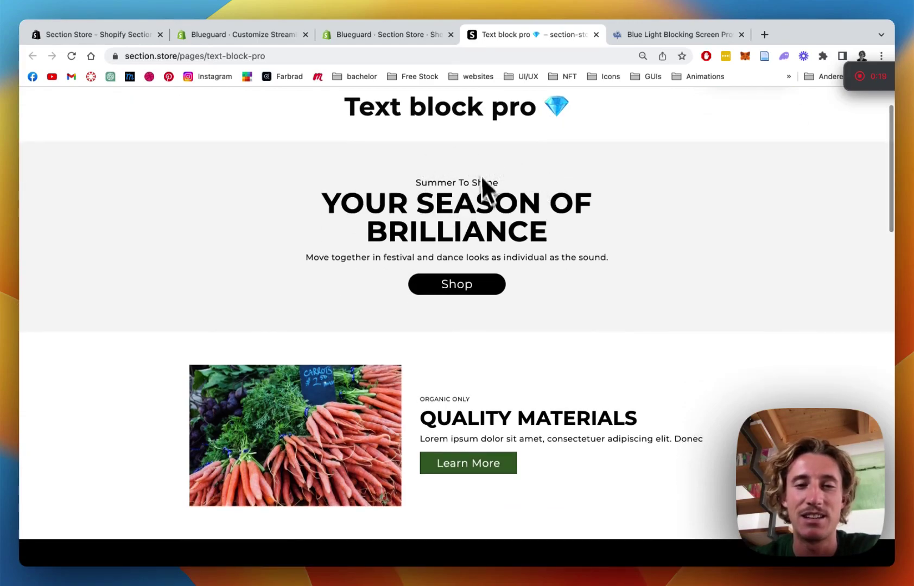
pyautogui.scroll(-4, 551, 265)
pyautogui.scroll(6, 602, 261)
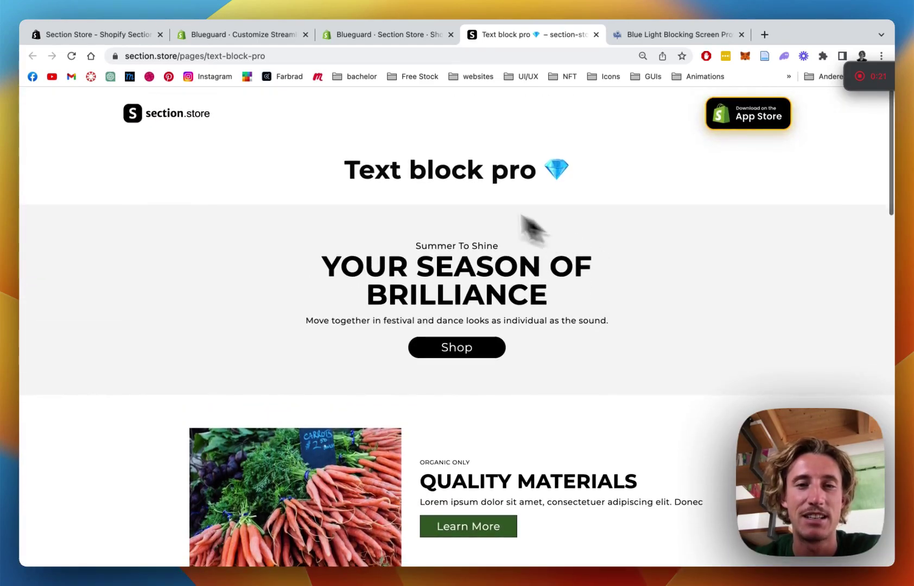
pyautogui.scroll(-5, 614, 210)
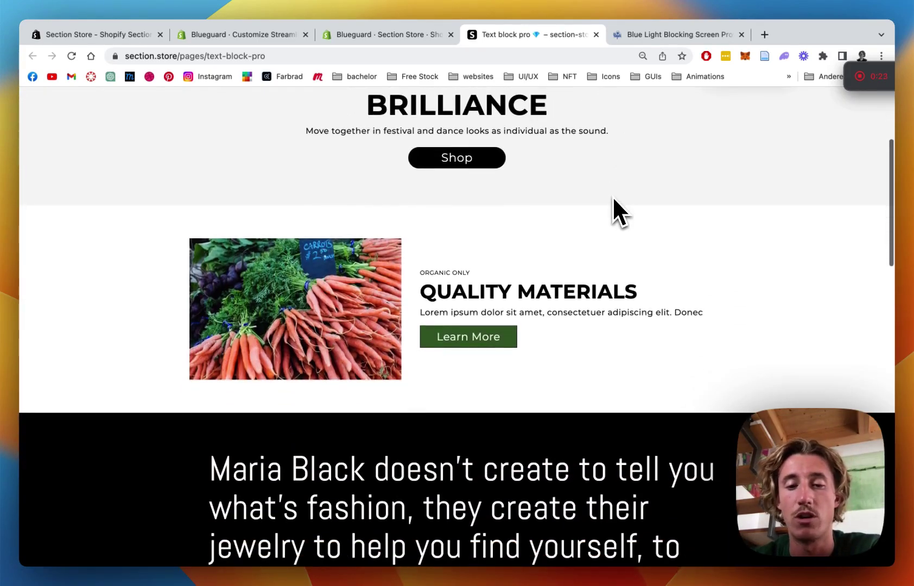
pyautogui.scroll(-1, 614, 199)
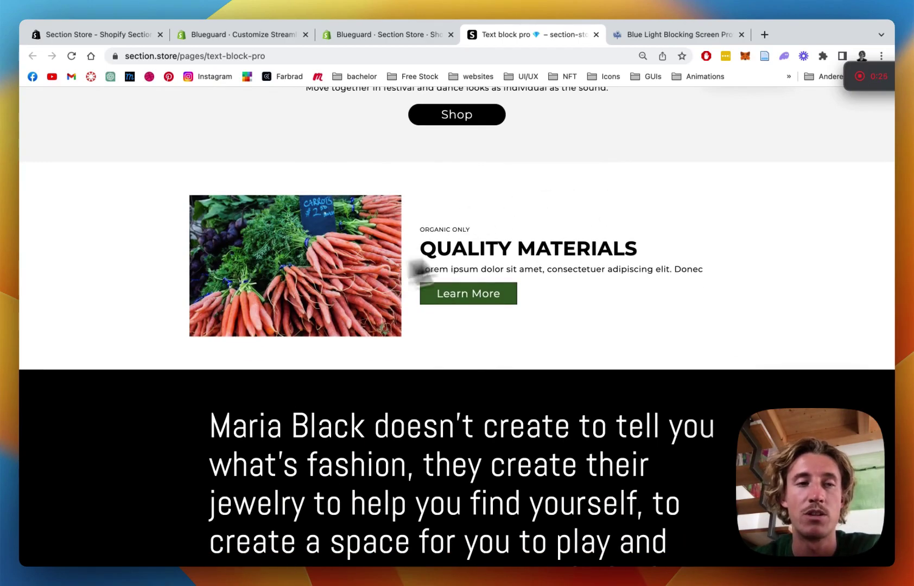
pyautogui.scroll(-10, 611, 222)
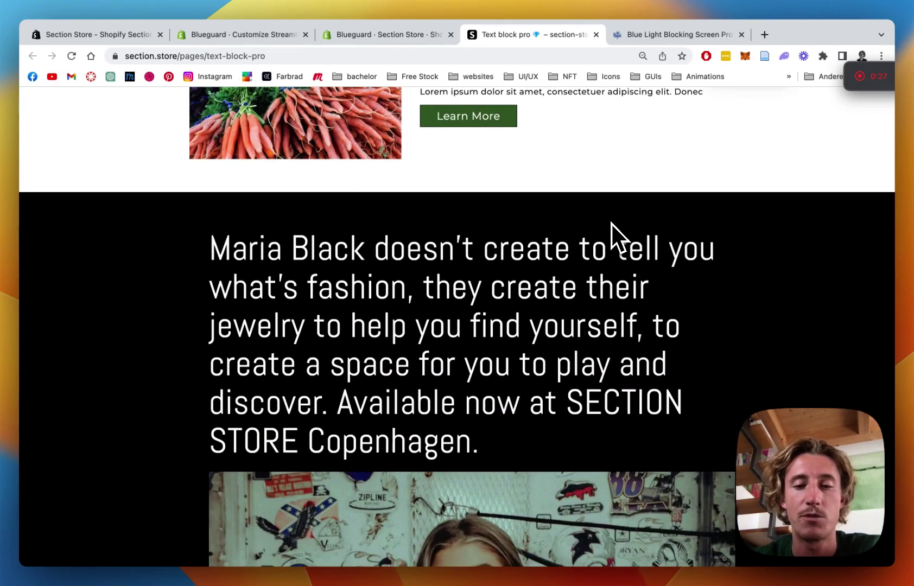
pyautogui.scroll(-2, 611, 223)
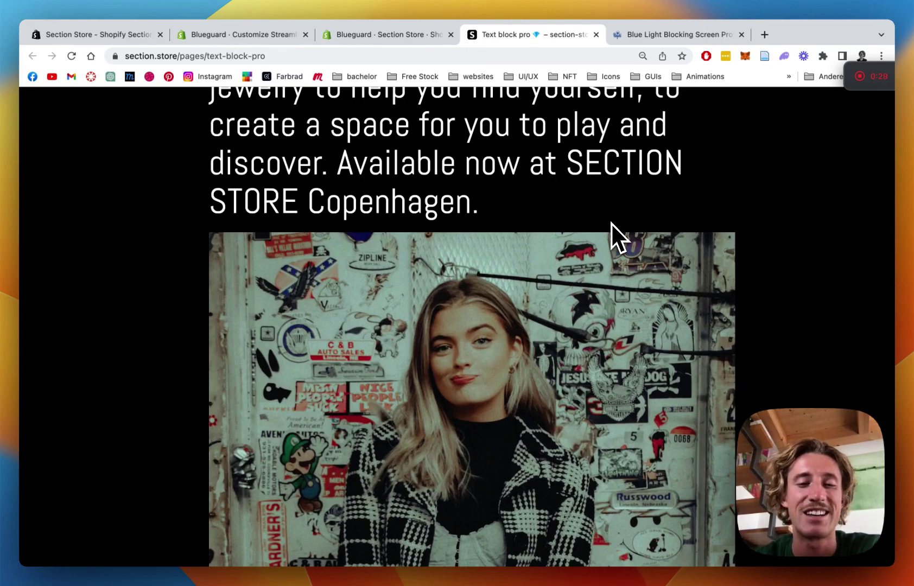
pyautogui.scroll(-4, 611, 222)
pyautogui.scroll(14, 611, 222)
pyautogui.scroll(4, 612, 223)
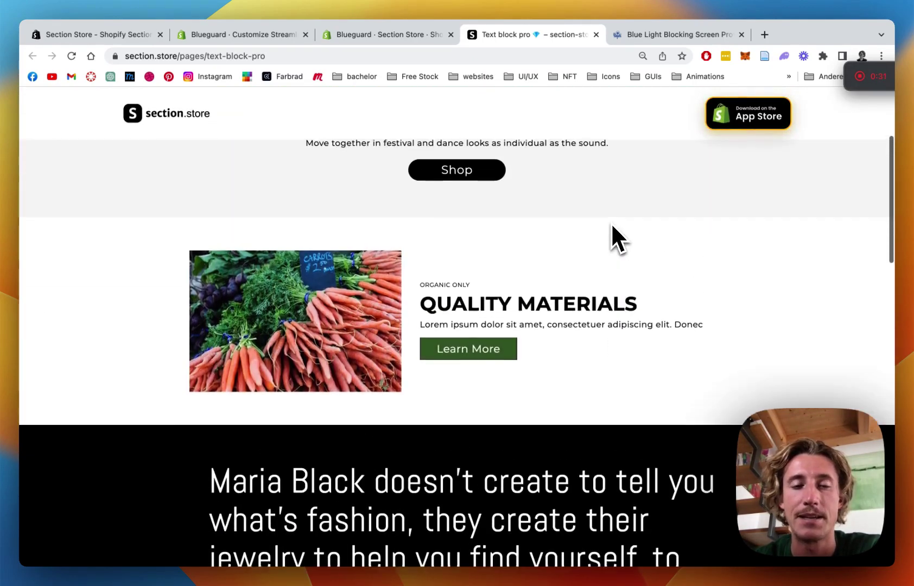
pyautogui.scroll(4, 386, 342)
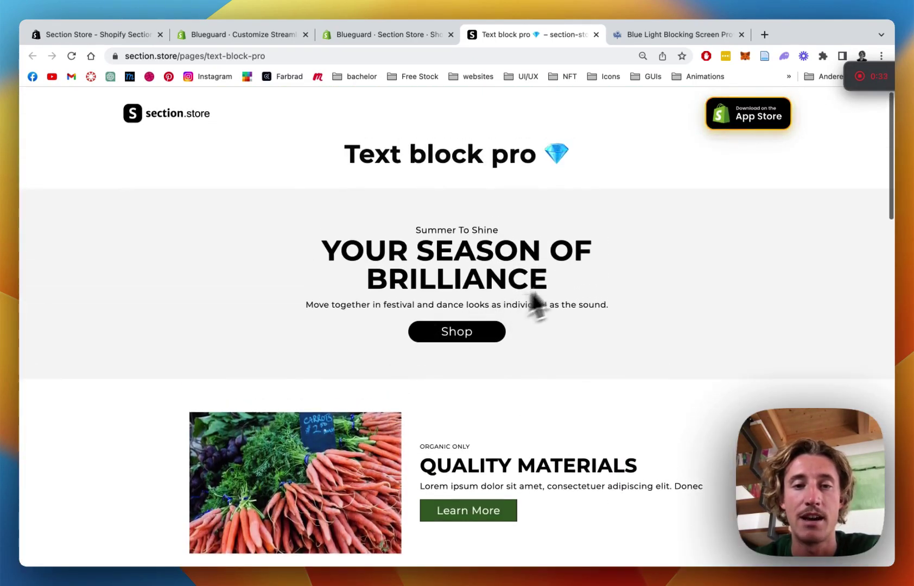
pyautogui.scroll(-15, 568, 276)
pyautogui.scroll(-8, 564, 273)
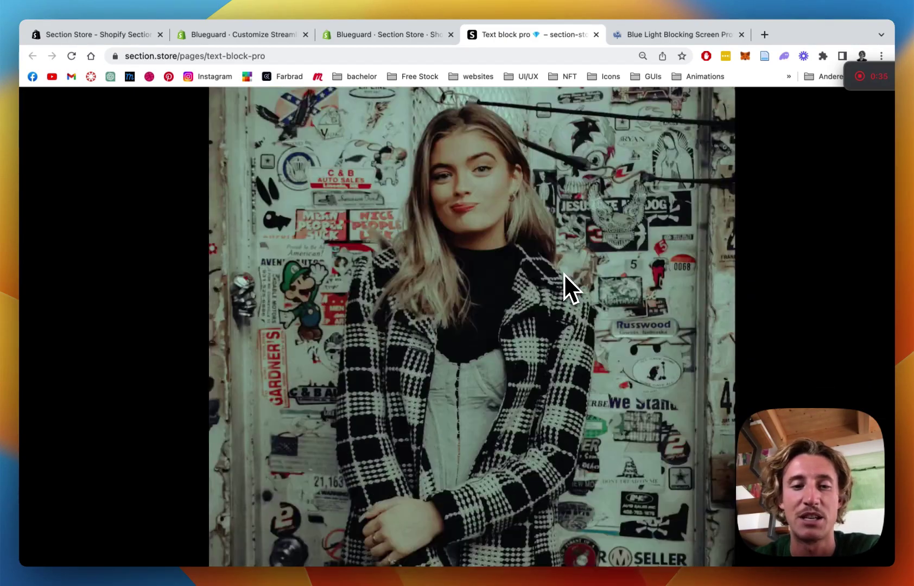
pyautogui.scroll(15, 564, 273)
pyautogui.scroll(3, 564, 274)
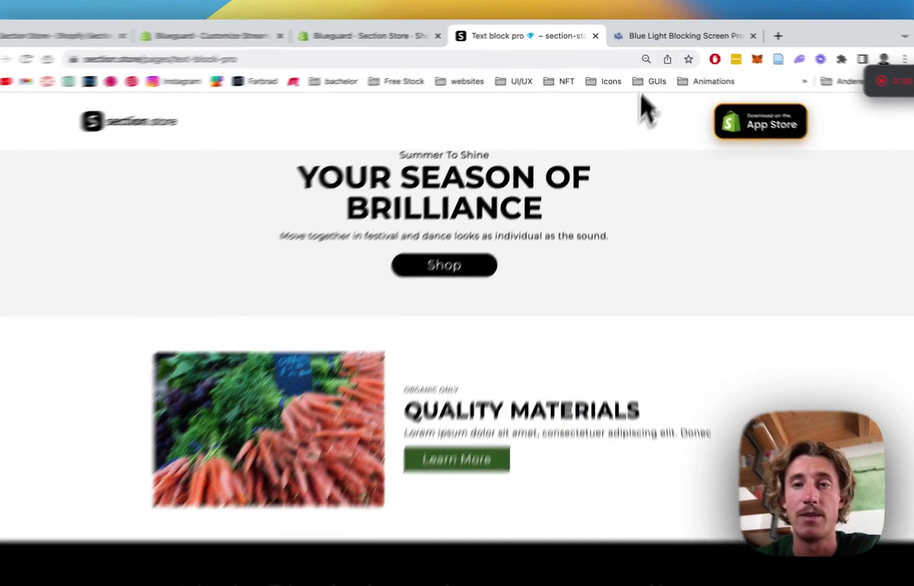
pyautogui.click(667, 35)
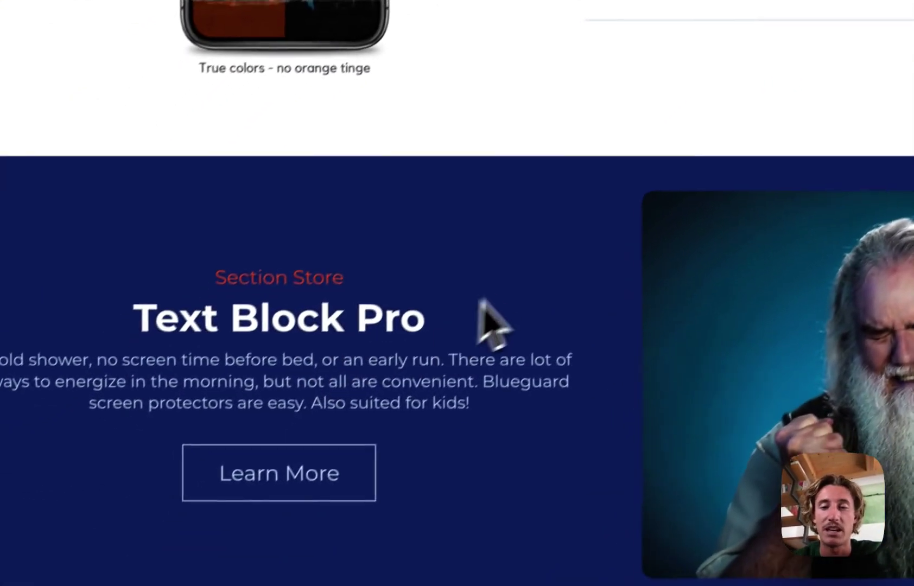
pyautogui.scroll(10, 471, 363)
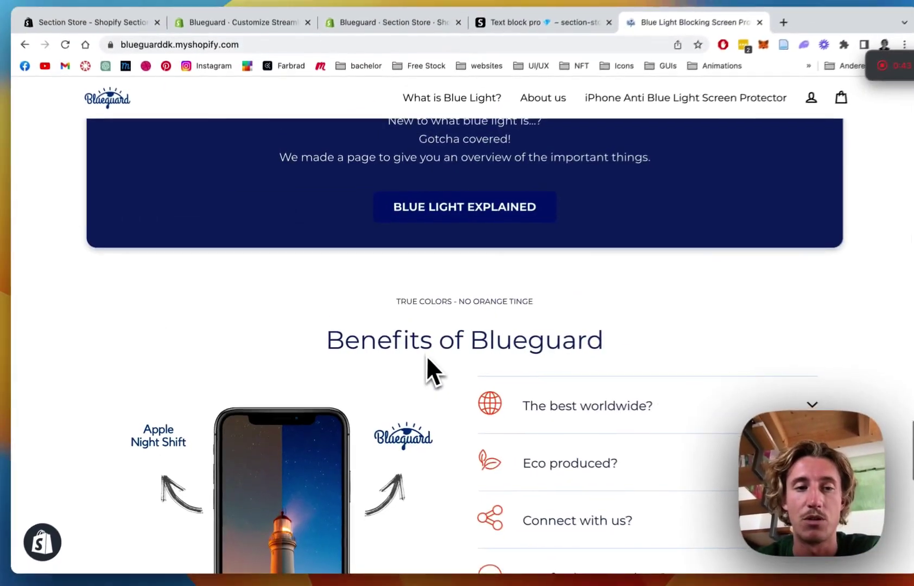
pyautogui.scroll(-1, 473, 381)
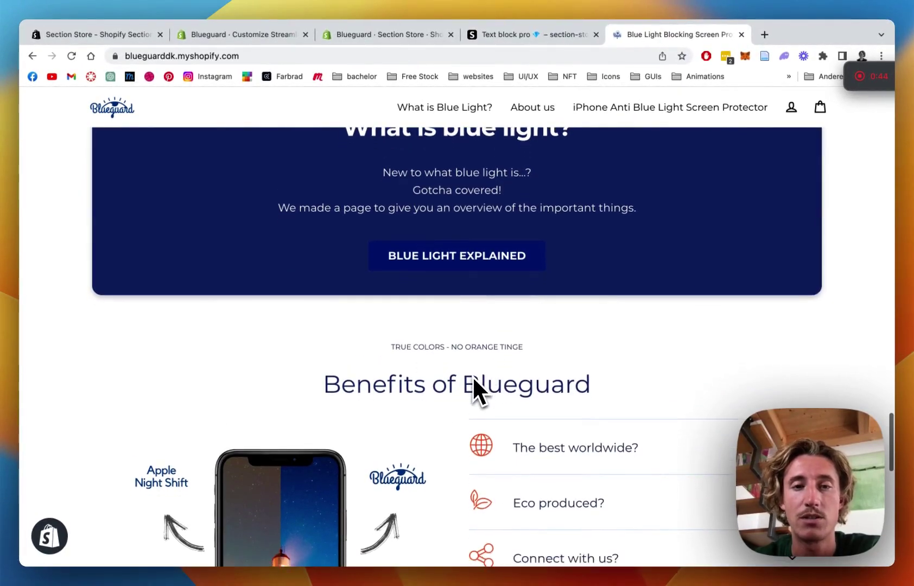
pyautogui.scroll(8, 473, 380)
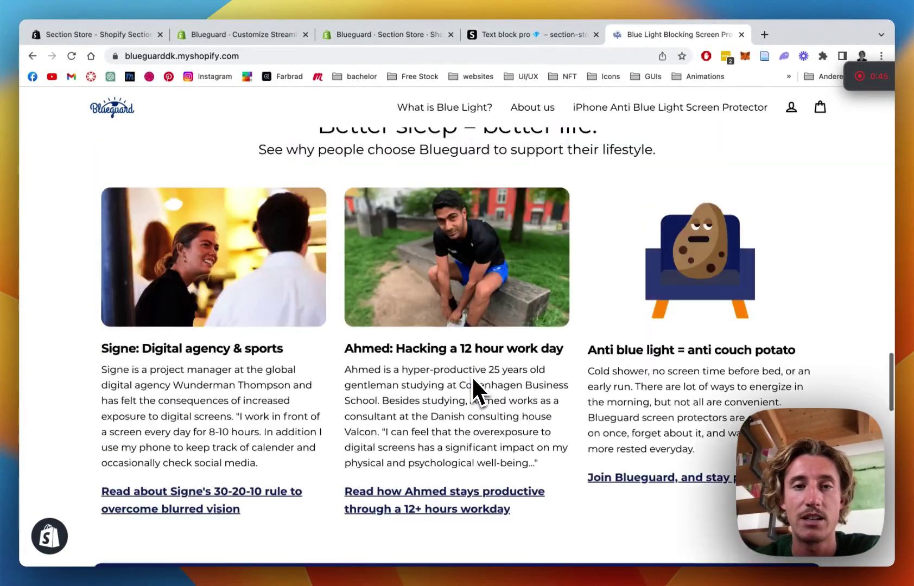
pyautogui.scroll(-13, 473, 380)
pyautogui.scroll(-10, 472, 377)
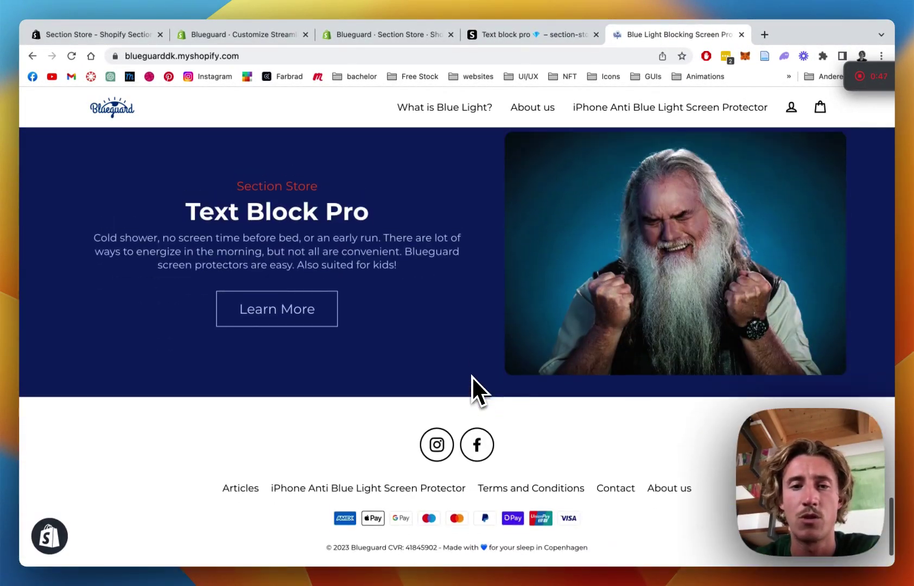
pyautogui.scroll(4, 472, 377)
pyautogui.scroll(-1, 473, 377)
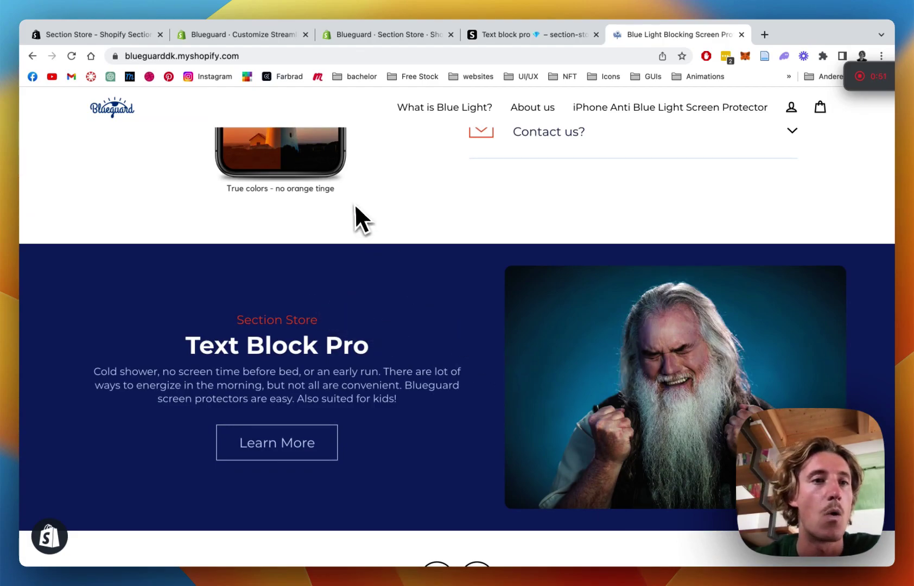
# Bring up the Section Store: Theme sections App Store listing.
pyautogui.click(104, 36)
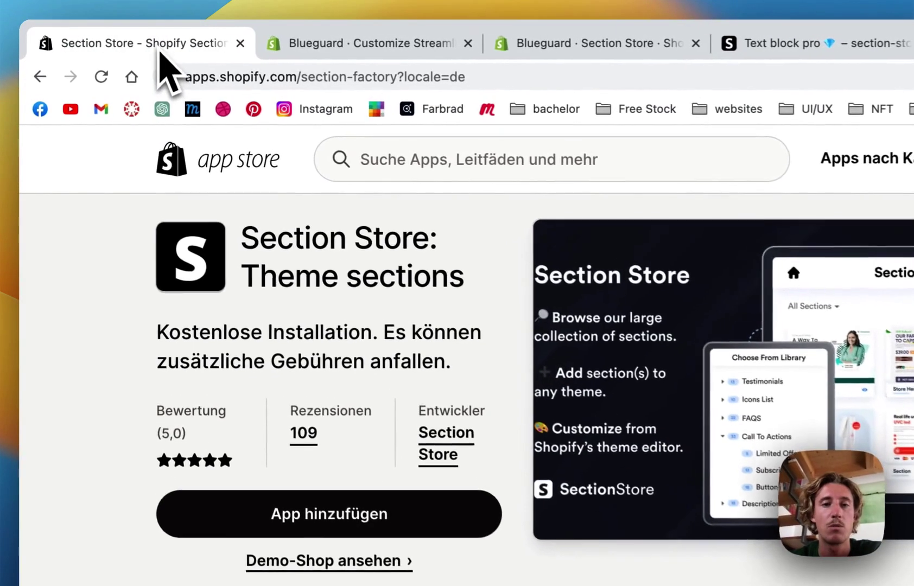
pyautogui.scroll(1, 415, 350)
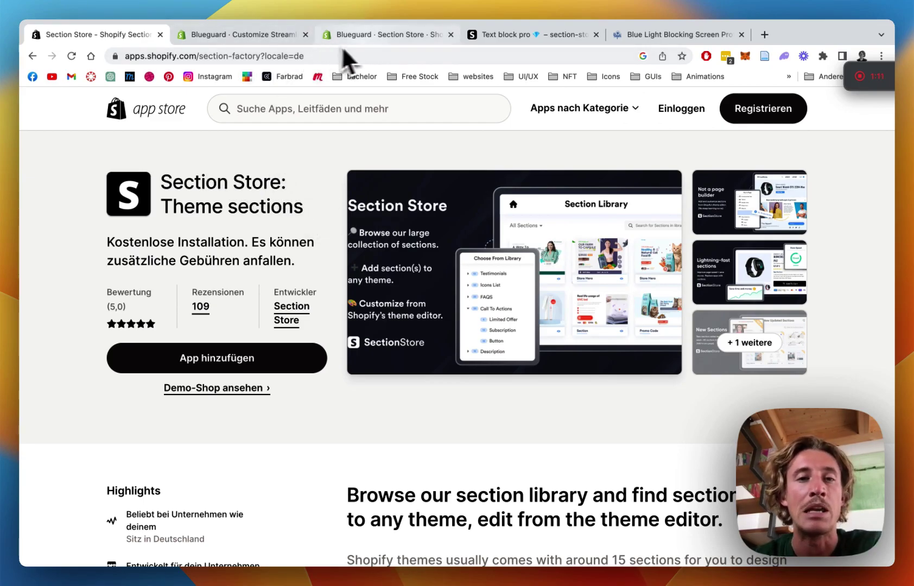
# Open the Section Store app in the Blueguard admin and browse Explore Sections.
pyautogui.click(356, 36)
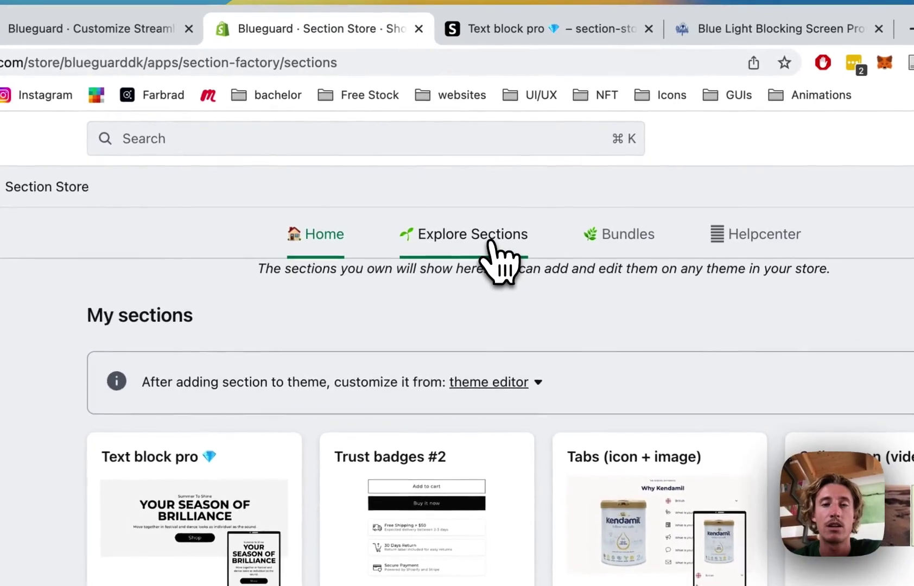
pyautogui.click(492, 245)
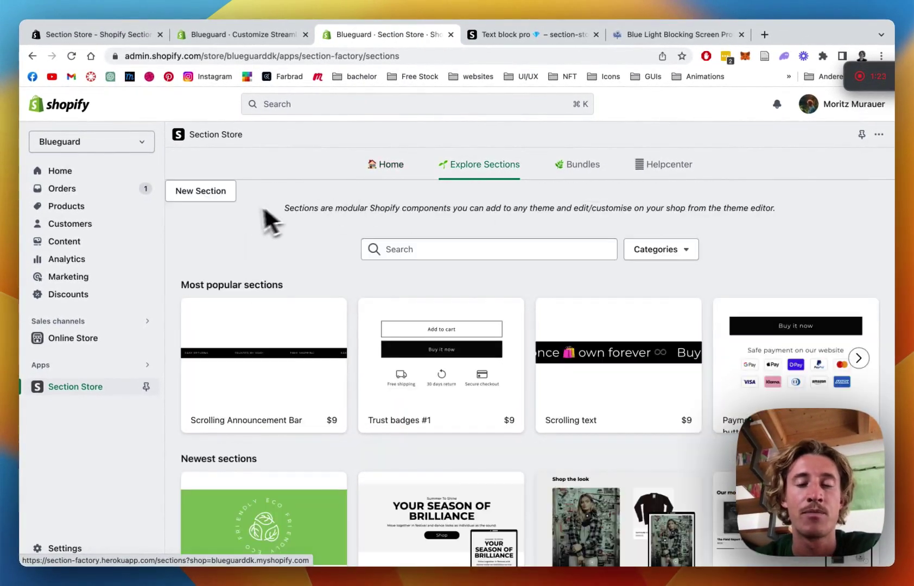
pyautogui.scroll(-1, 337, 221)
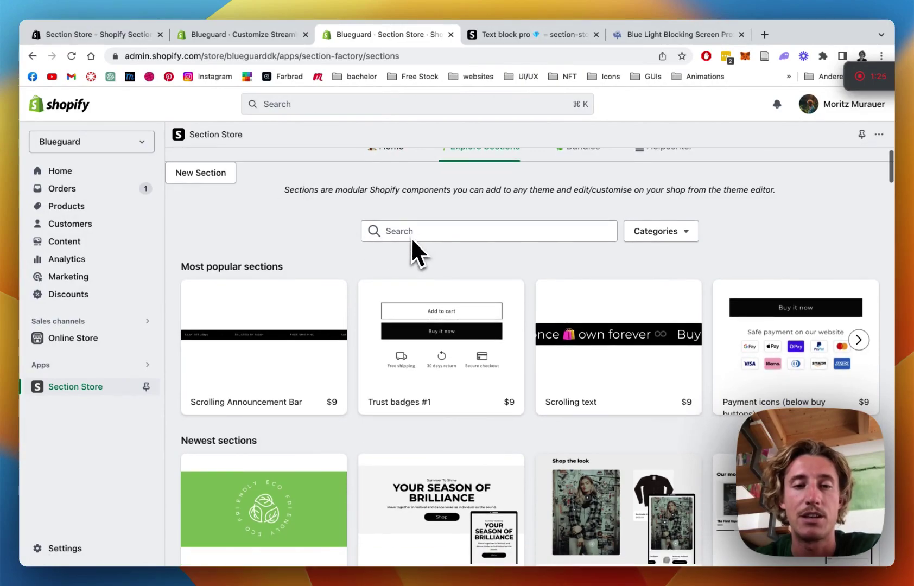
pyautogui.scroll(-2, 403, 229)
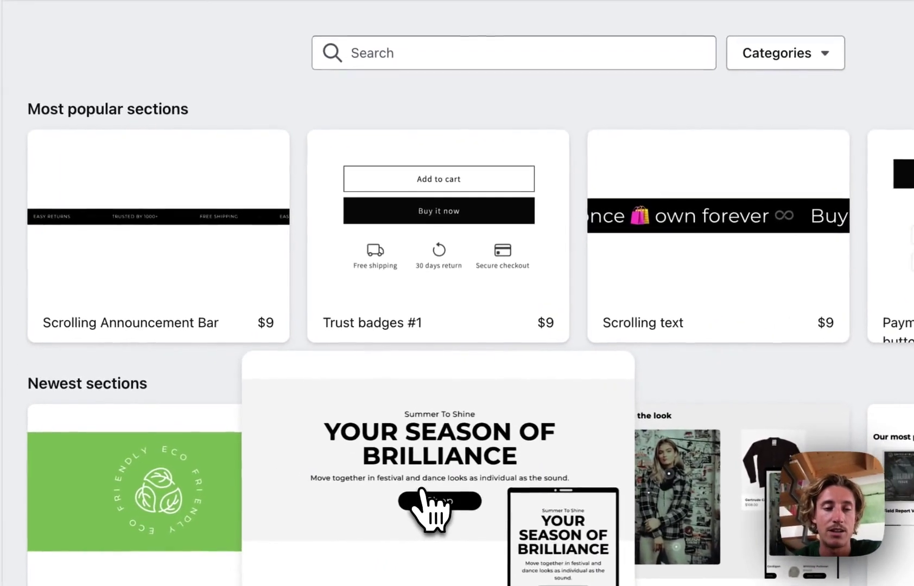
# Read through the Text block pro section's detail page.
pyautogui.click(434, 470)
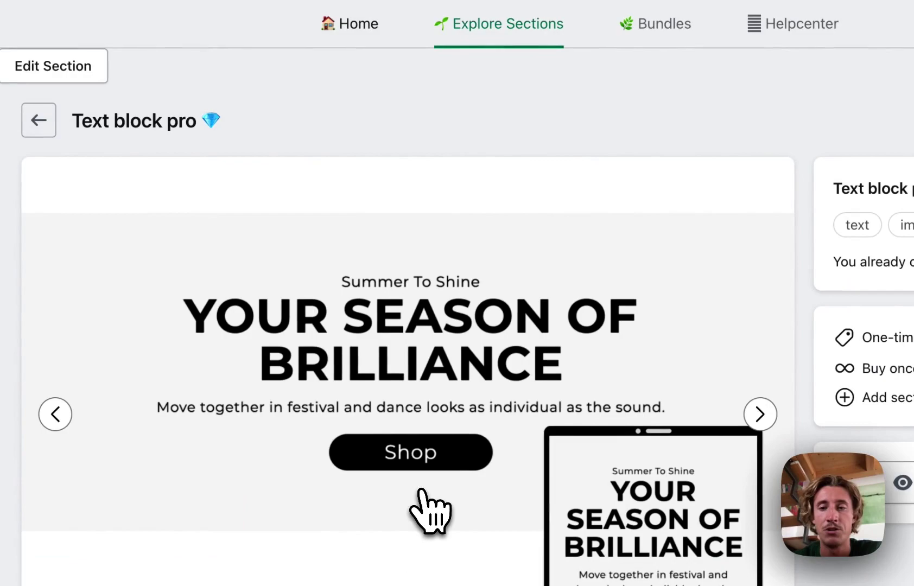
pyautogui.scroll(-2, 486, 179)
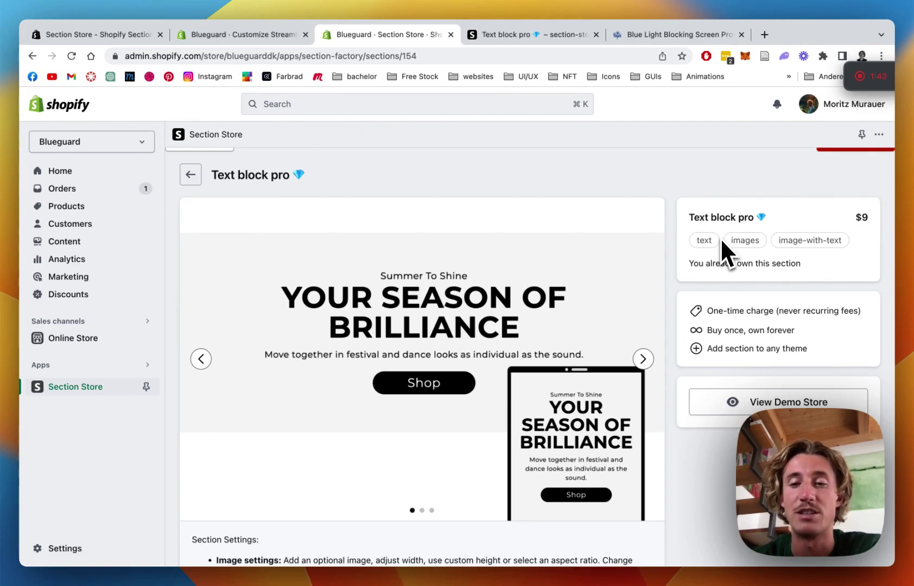
pyautogui.scroll(-1, 721, 240)
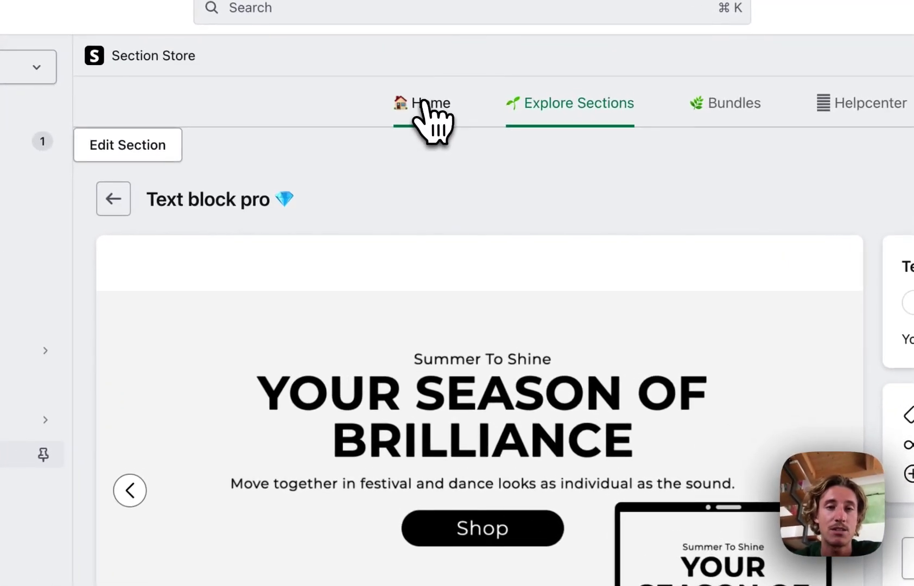
# View Text block pro's Add to theme options in My sections without choosing a theme.
pyautogui.click(423, 120)
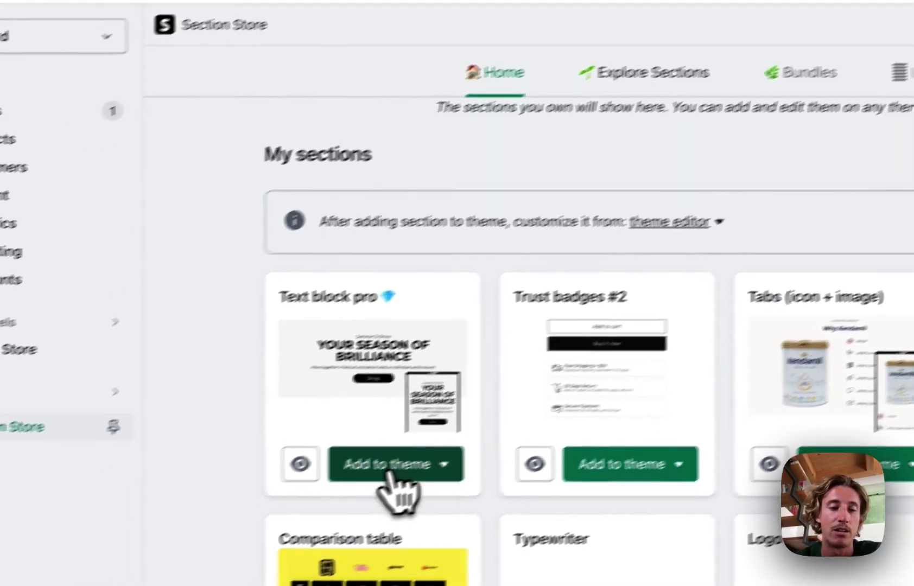
pyautogui.click(323, 495)
pyautogui.scroll(-5, 330, 496)
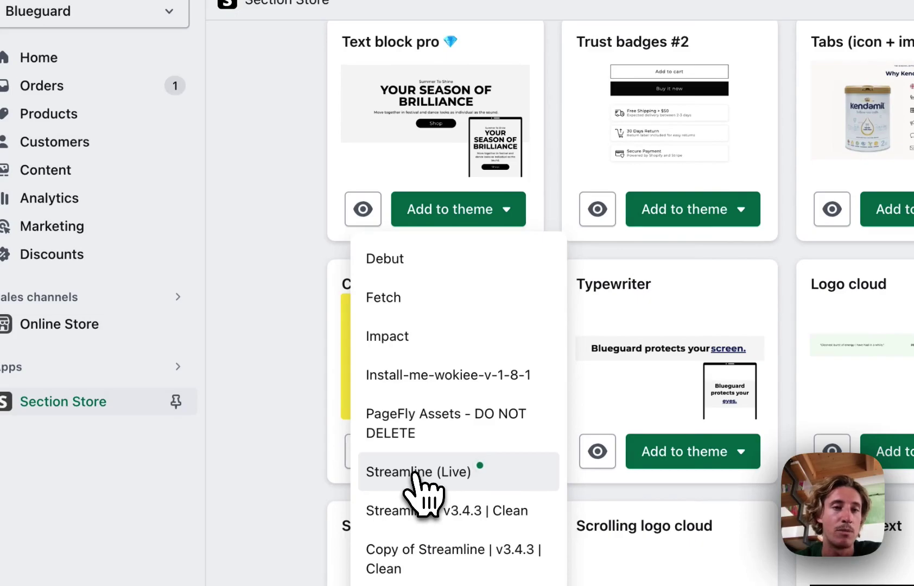
pyautogui.click(320, 423)
pyautogui.scroll(5, 312, 421)
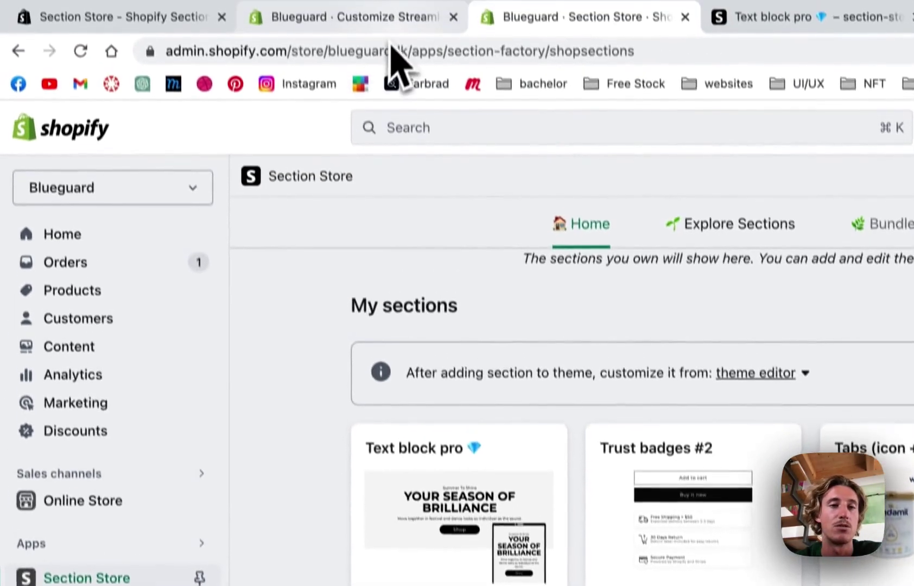
# In the Streamline theme editor, hide the existing SS - Text Block home page section.
pyautogui.click(388, 18)
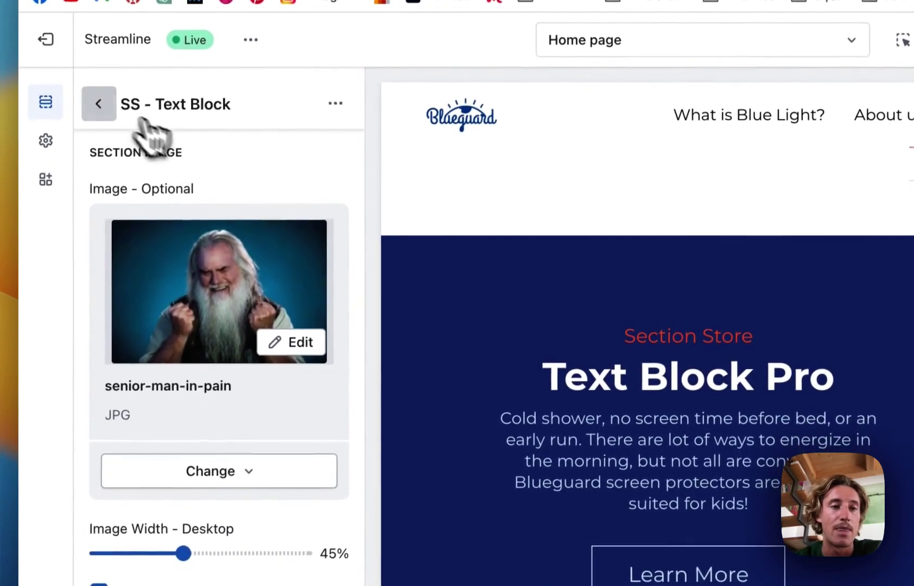
pyautogui.click(81, 218)
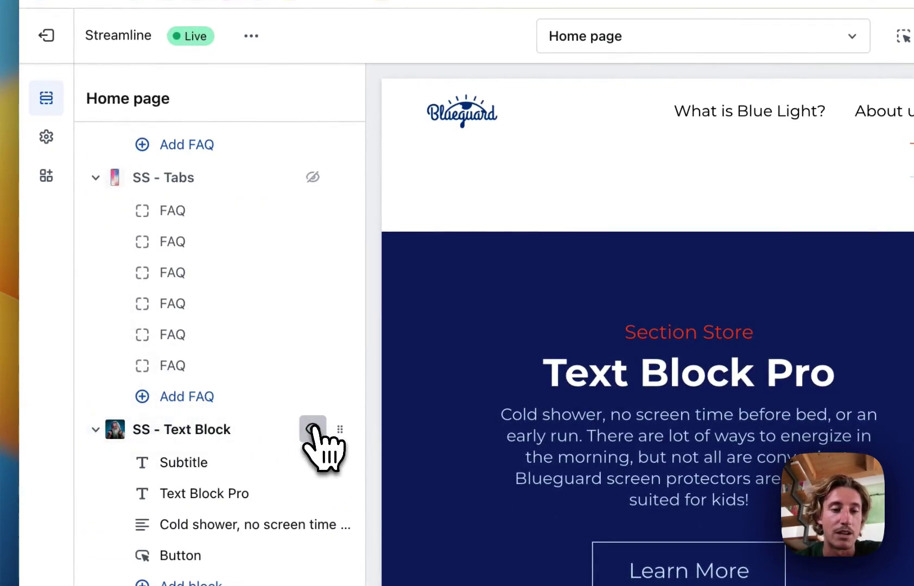
pyautogui.click(312, 428)
# Add an SS - Text Block Pro section found by searching 'ss text'.
pyautogui.click(216, 539)
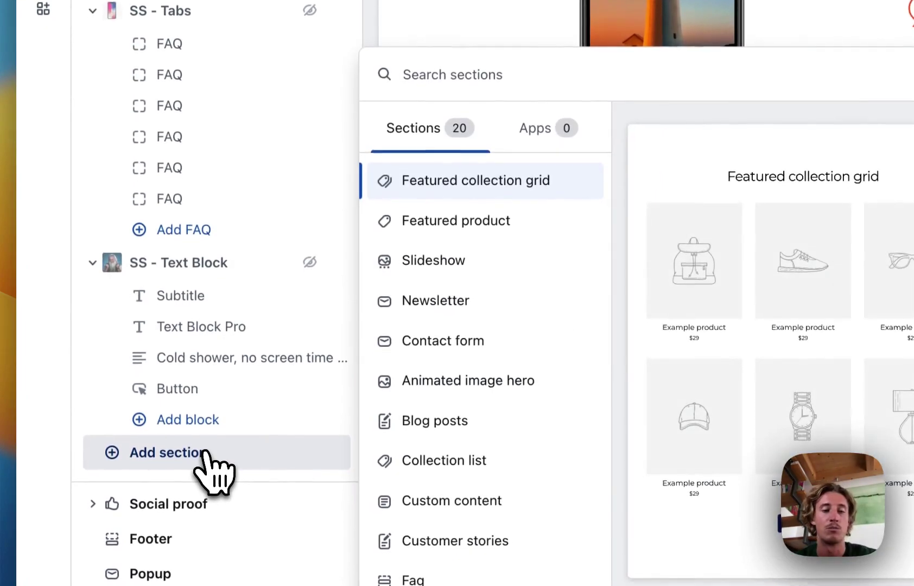
pyautogui.write('ss text')
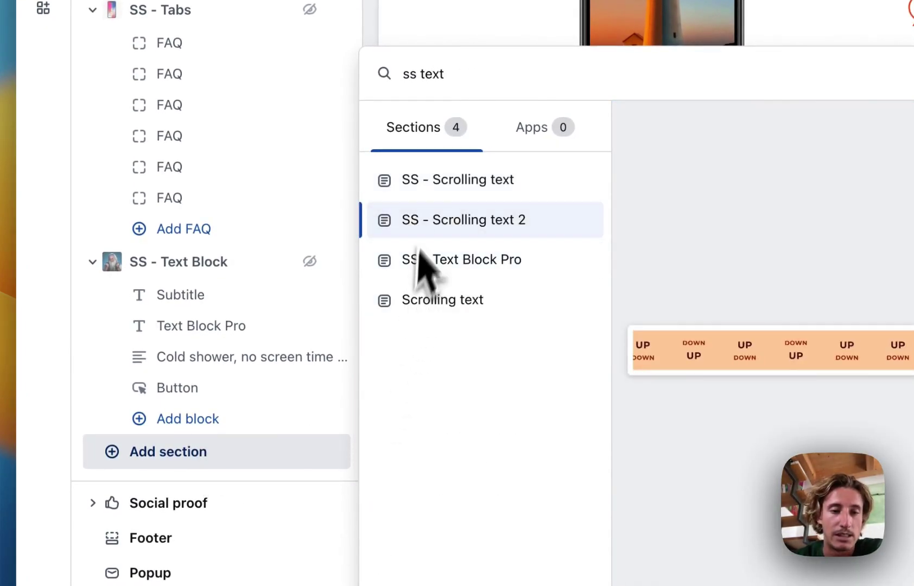
pyautogui.click(465, 261)
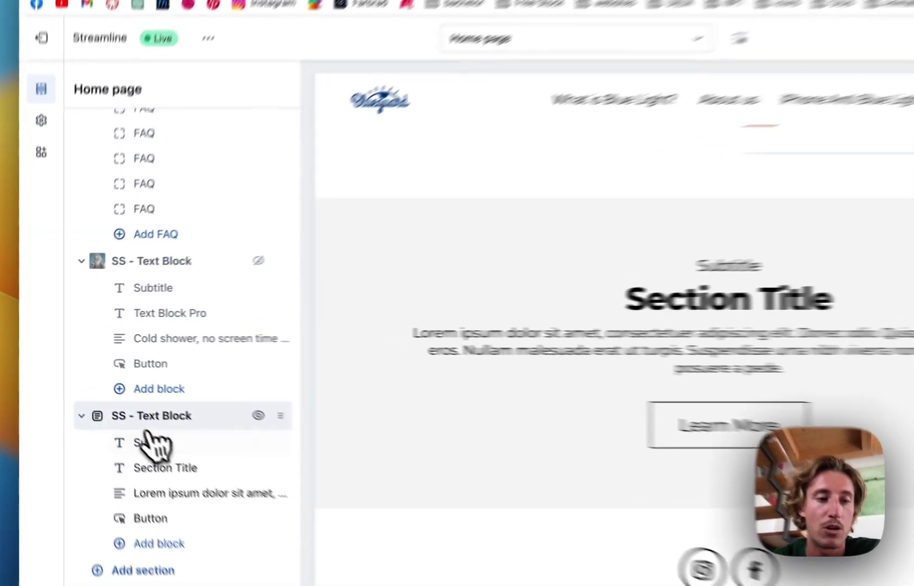
# Give the new section the cheering bearded old man photo at 50% desktop width.
pyautogui.click(124, 396)
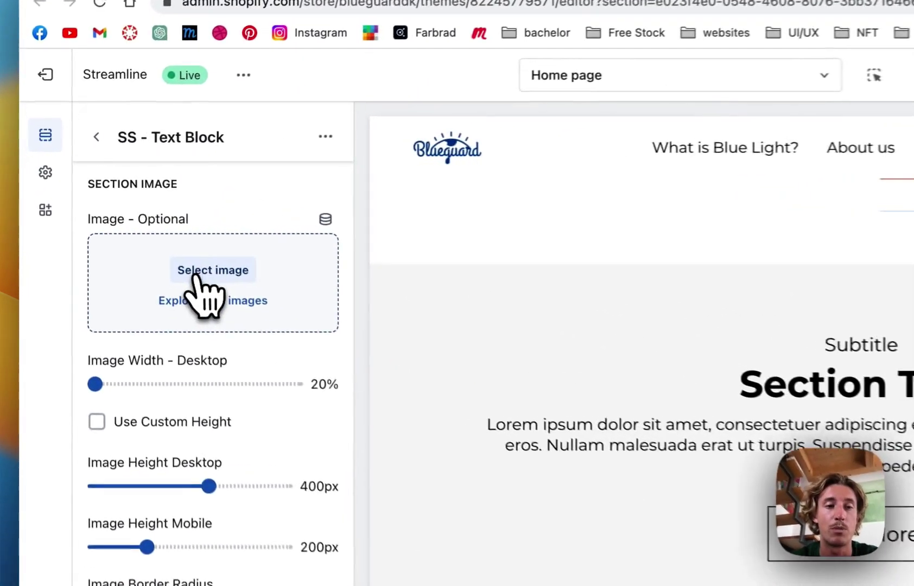
pyautogui.click(145, 230)
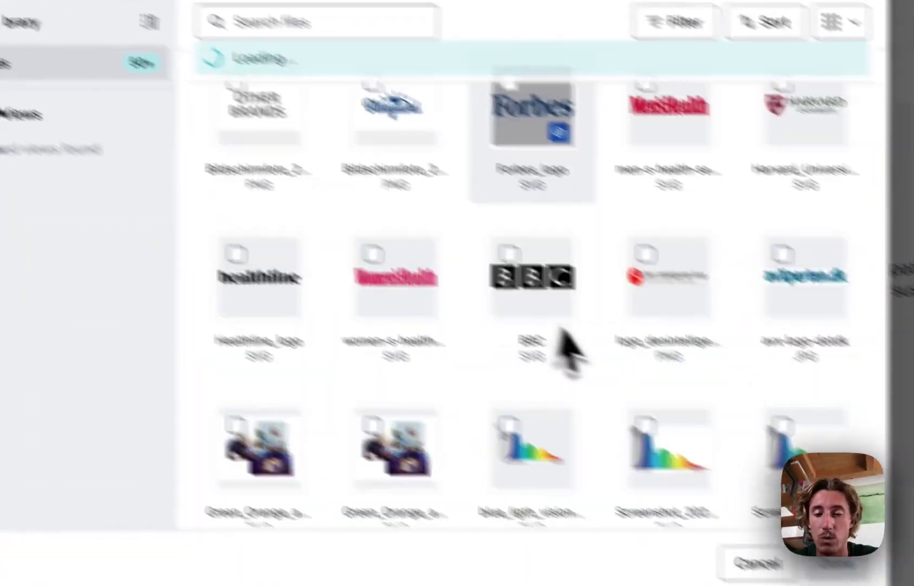
pyautogui.scroll(-5, 564, 342)
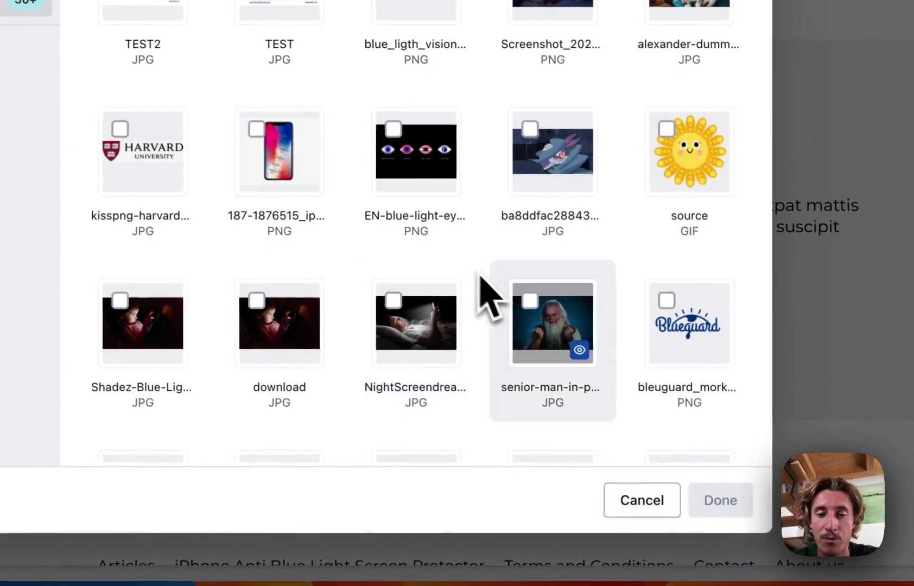
pyautogui.click(530, 298)
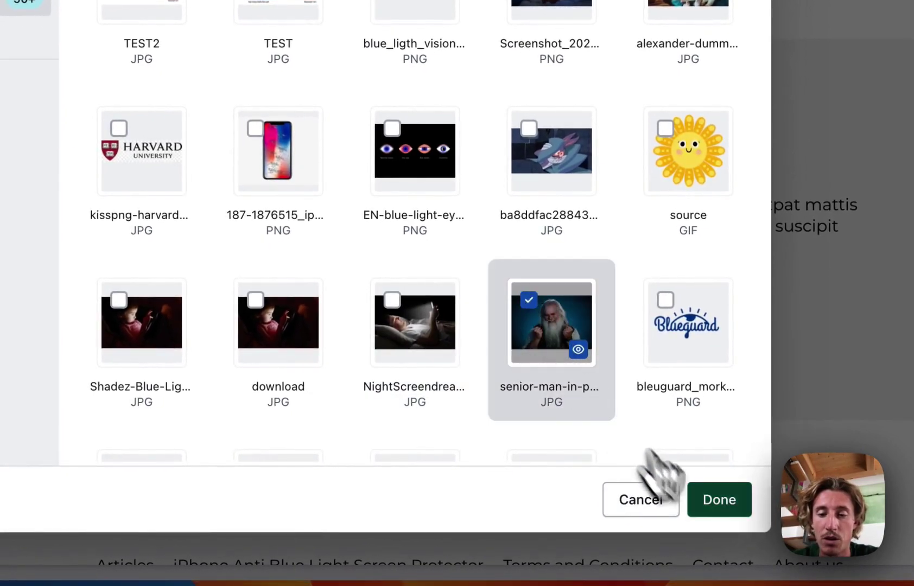
pyautogui.click(715, 500)
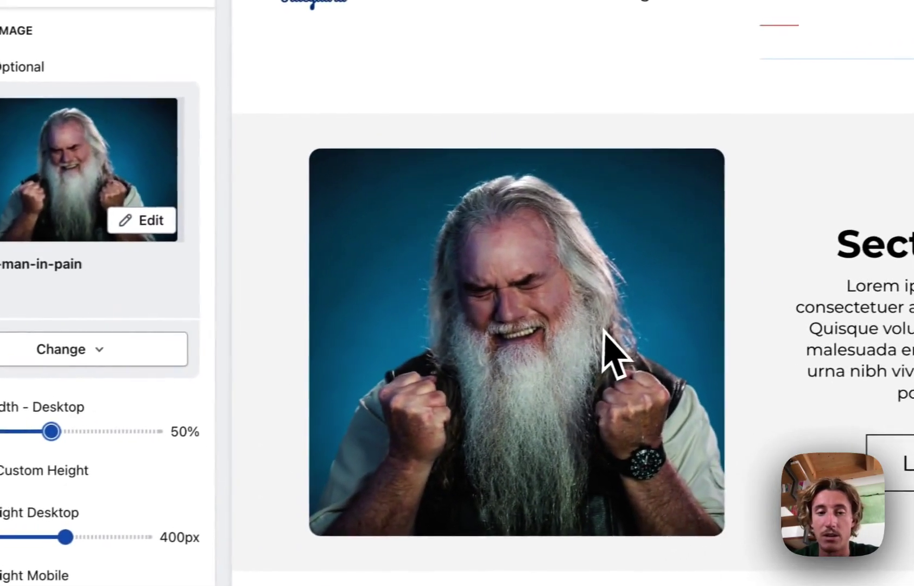
pyautogui.scroll(-3, 266, 270)
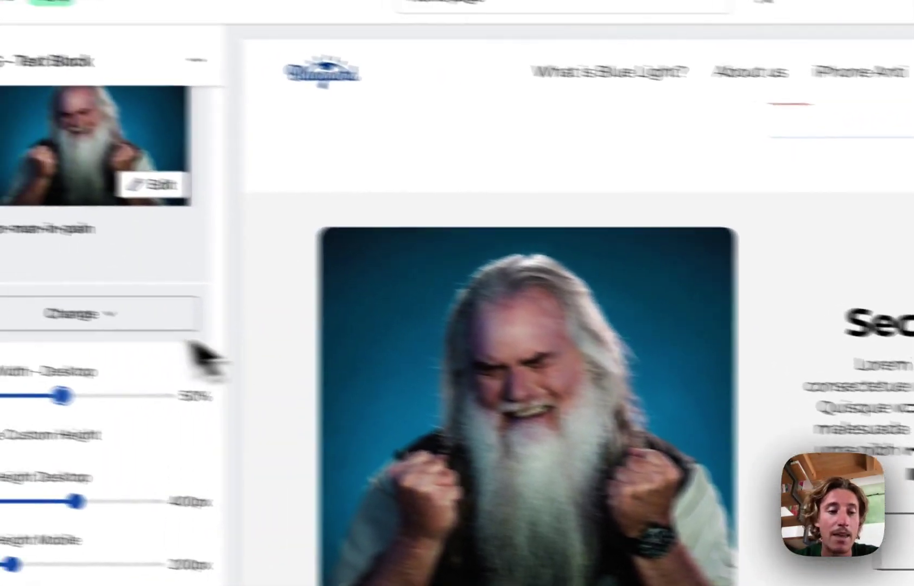
pyautogui.scroll(-3, 255, 304)
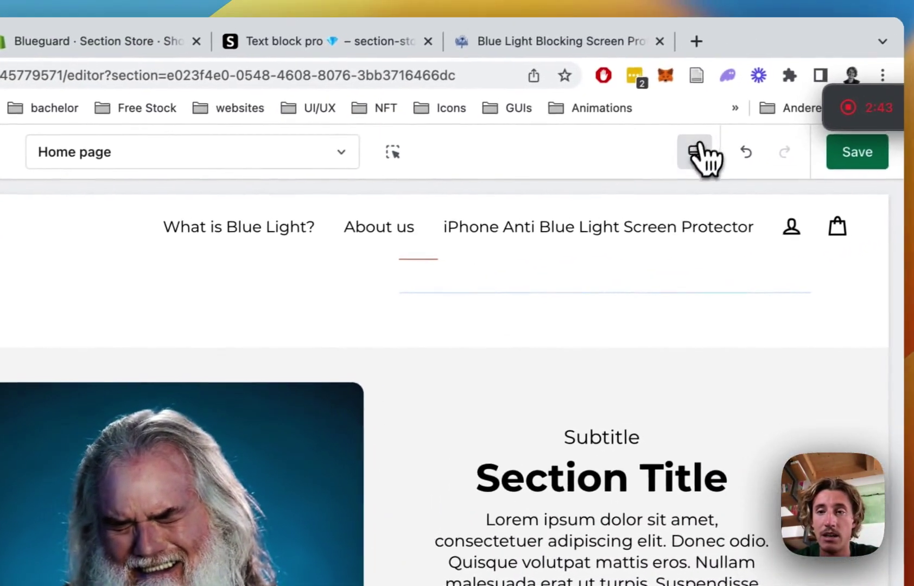
# Preview on mobile and set the image height on mobile to 290px.
pyautogui.click(699, 152)
pyautogui.click(722, 241)
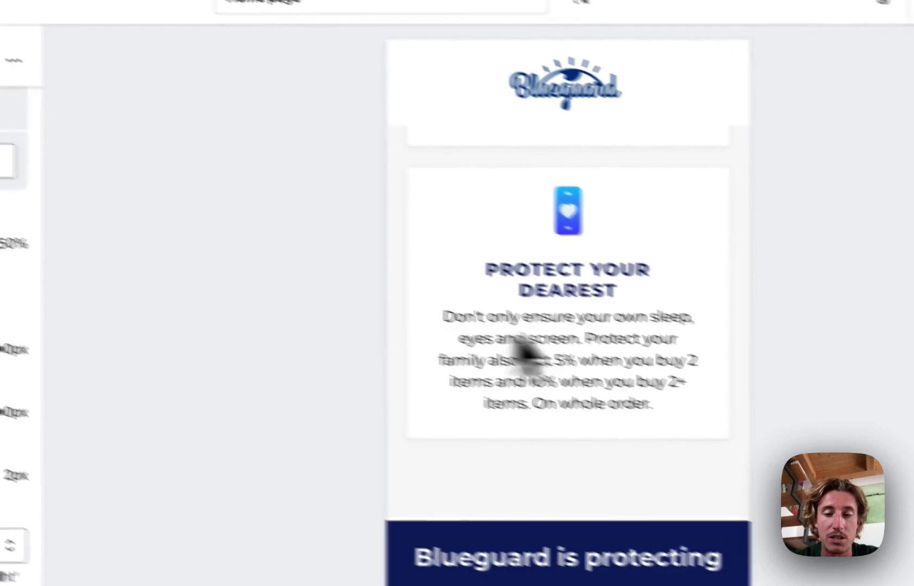
pyautogui.scroll(-10, 524, 325)
pyautogui.scroll(-15, 564, 326)
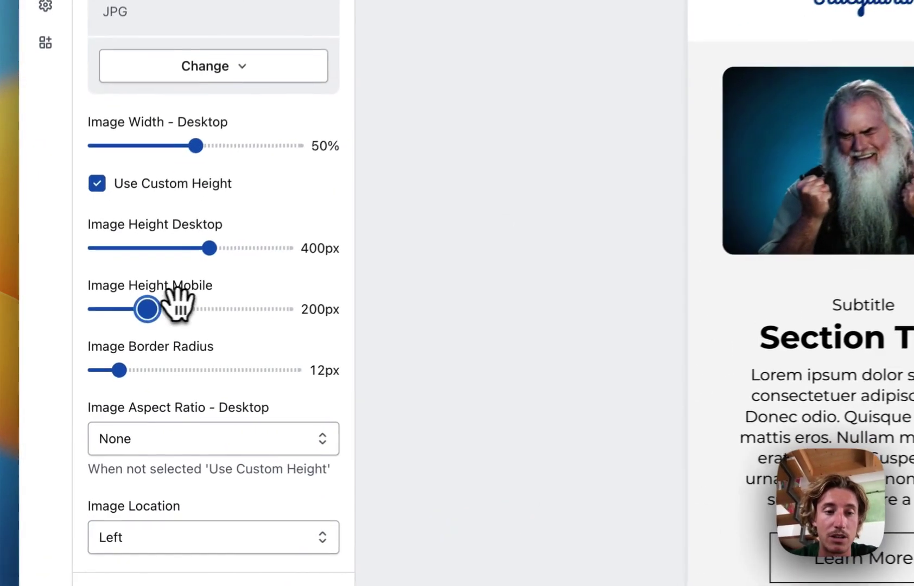
pyautogui.moveTo(177, 304); pyautogui.dragTo(178, 303)
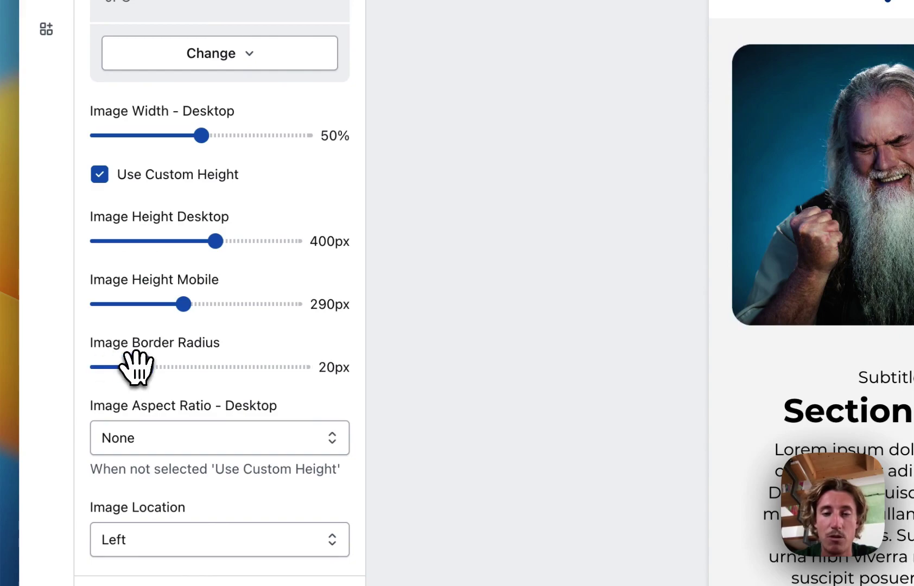
# Give the image 20px border radius and place it right of the text.
pyautogui.scroll(-2, 222, 286)
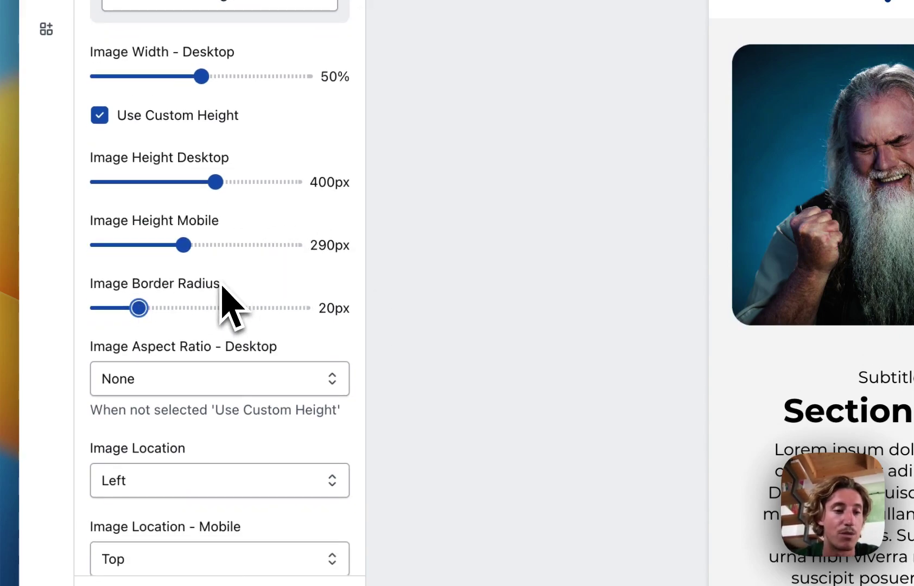
pyautogui.click(212, 380)
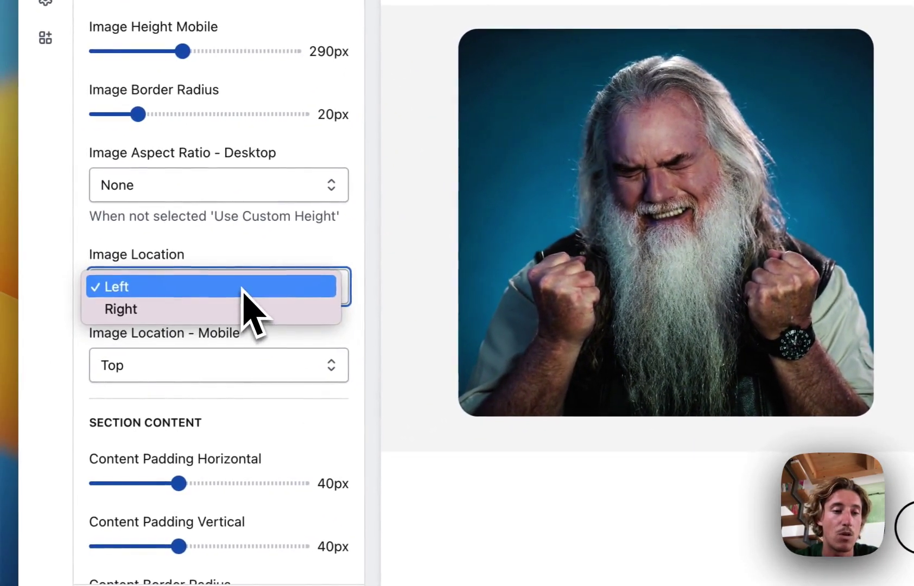
pyautogui.click(198, 309)
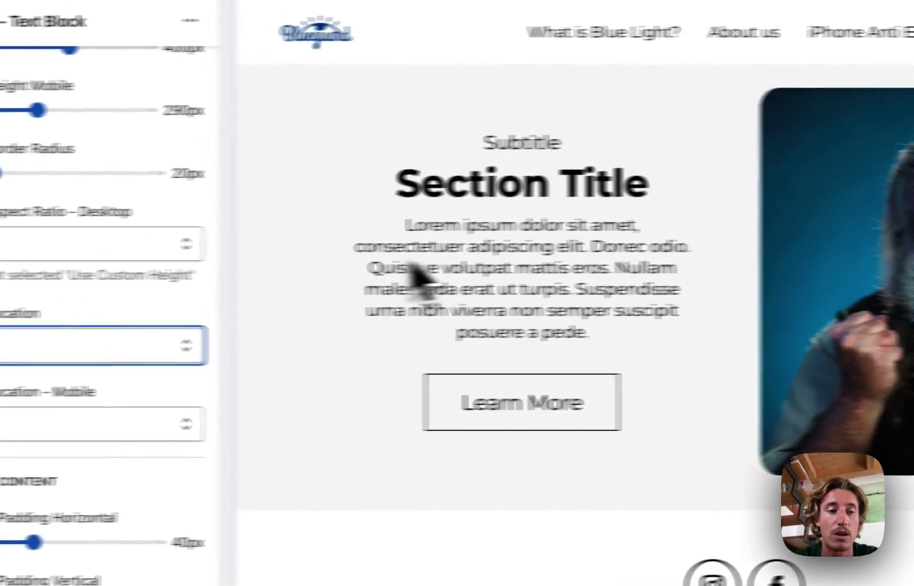
pyautogui.click(98, 424)
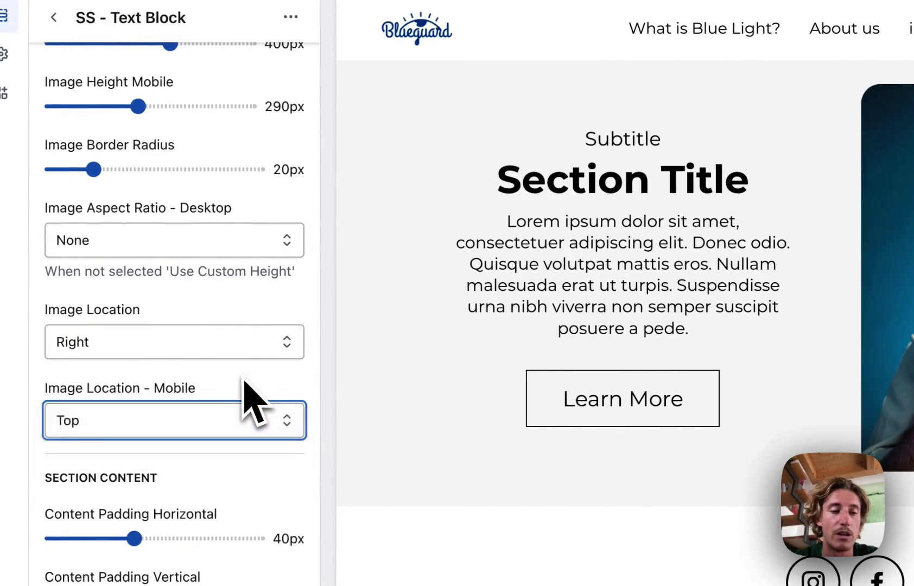
# Set content horizontal padding to 24px and the desktop gap to 55px.
pyautogui.scroll(-3, 203, 420)
pyautogui.scroll(-4, 143, 347)
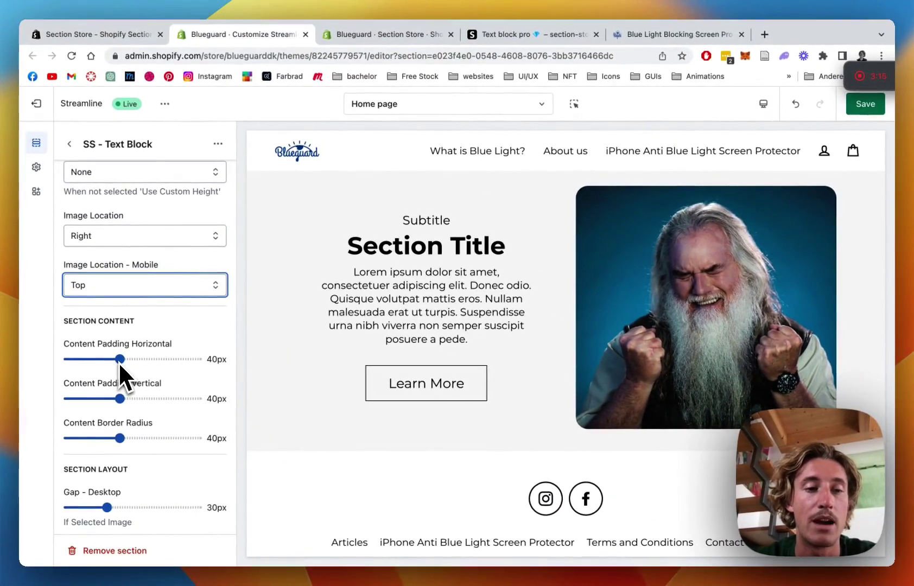
pyautogui.scroll(-1, 127, 347)
pyautogui.moveTo(120, 333); pyautogui.dragTo(89, 334)
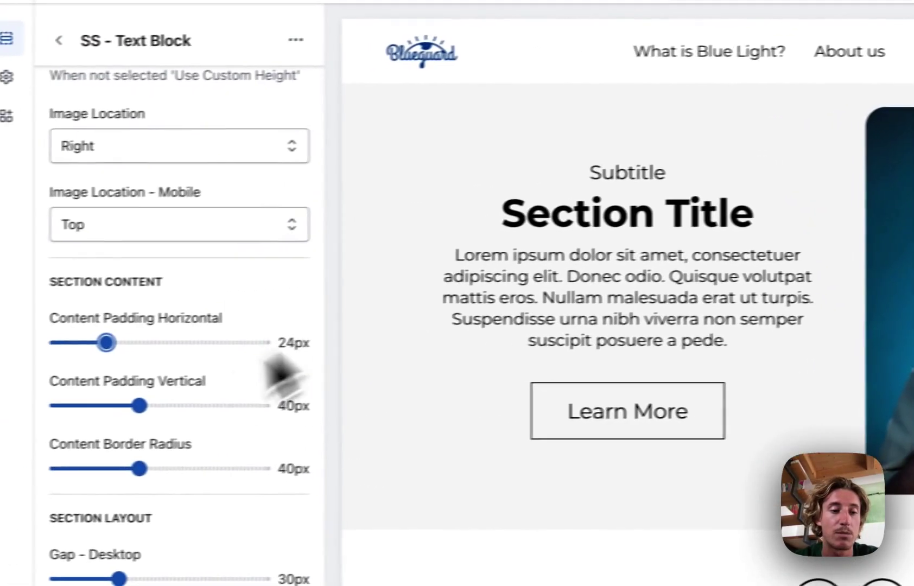
pyautogui.scroll(-5, 204, 326)
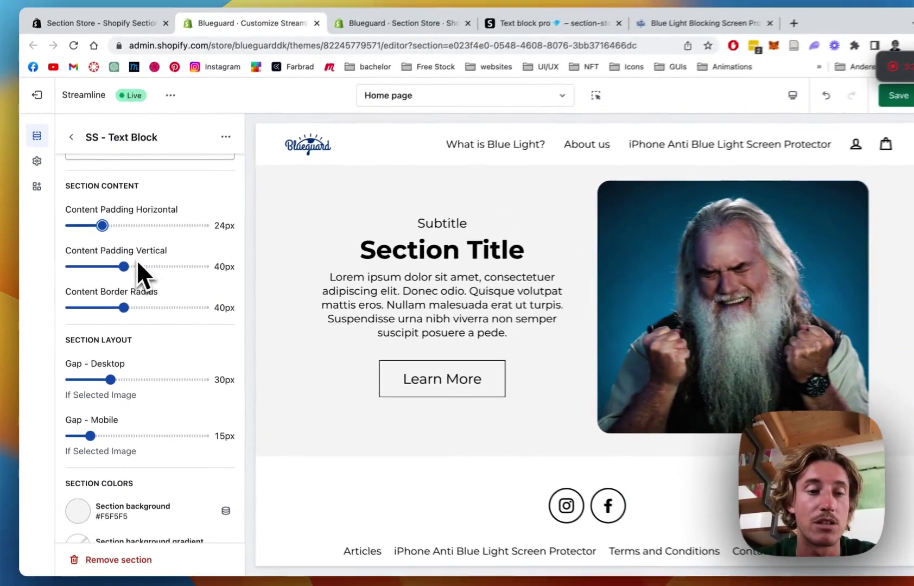
pyautogui.scroll(-3, 134, 265)
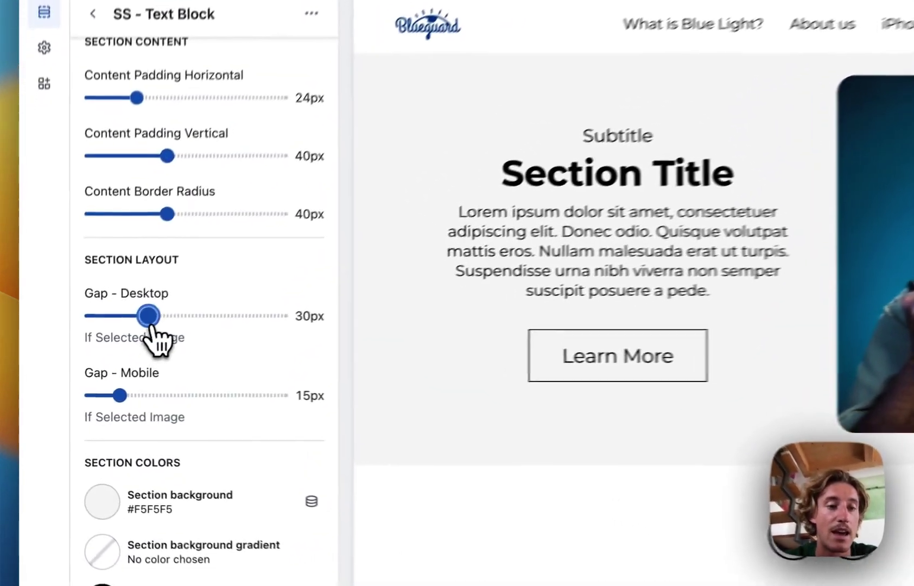
pyautogui.moveTo(107, 349); pyautogui.dragTo(233, 319)
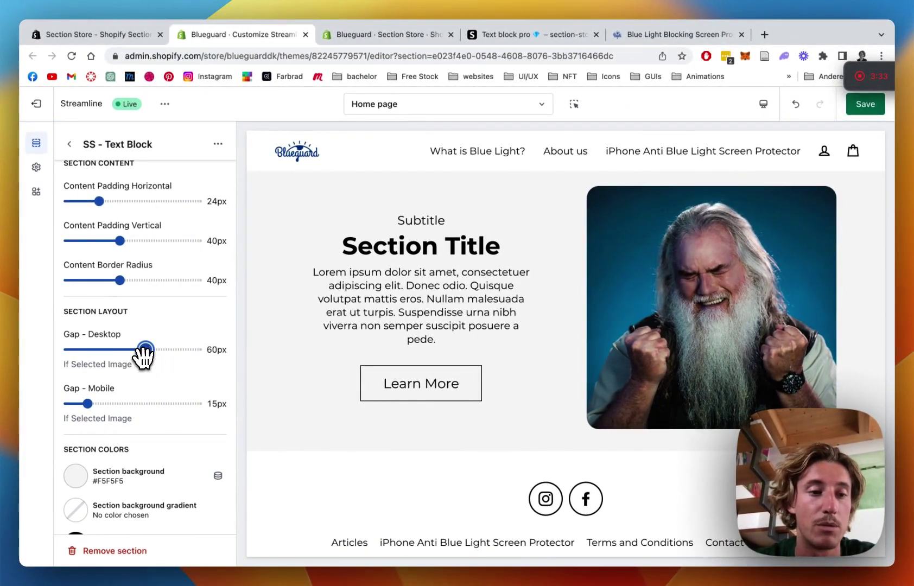
pyautogui.moveTo(145, 350); pyautogui.dragTo(138, 351)
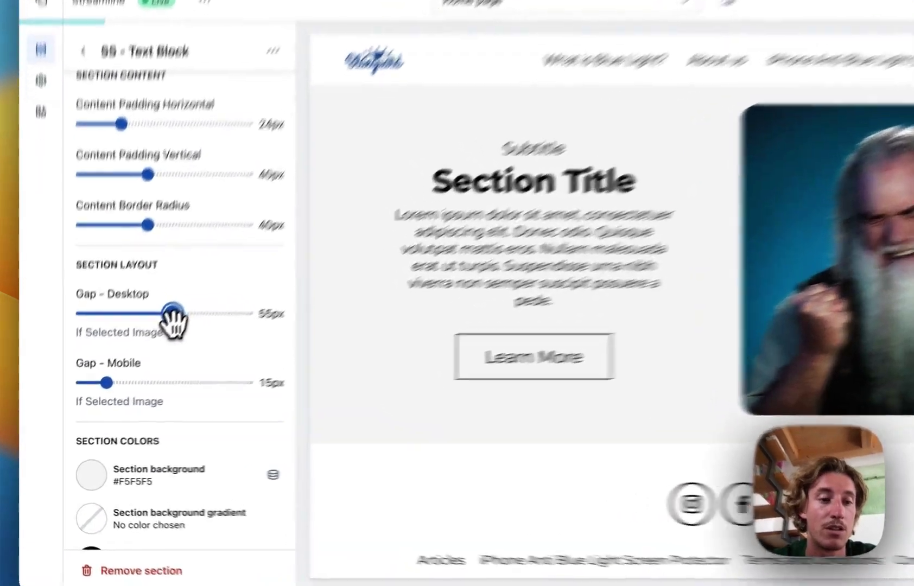
# Change the section background from light grey to navy #1E306E.
pyautogui.scroll(-5, 179, 393)
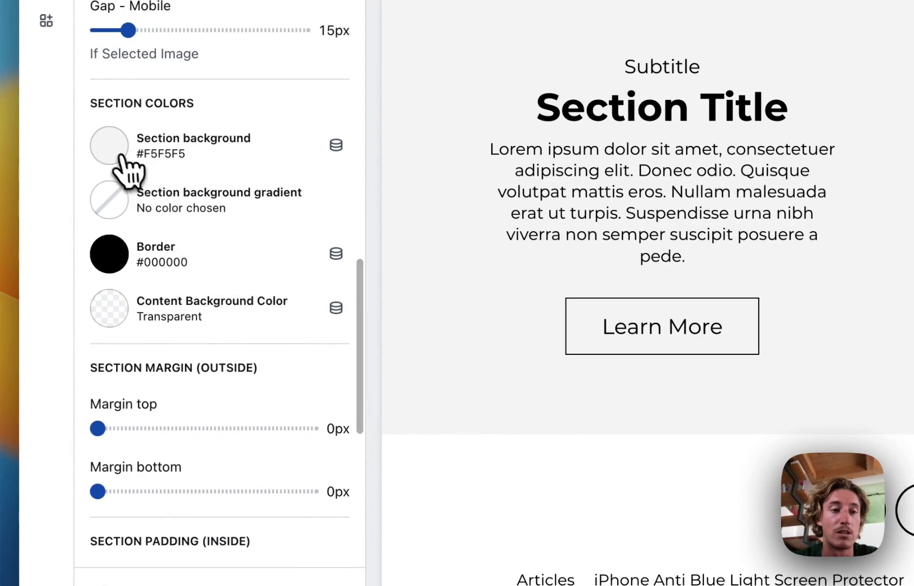
pyautogui.click(116, 154)
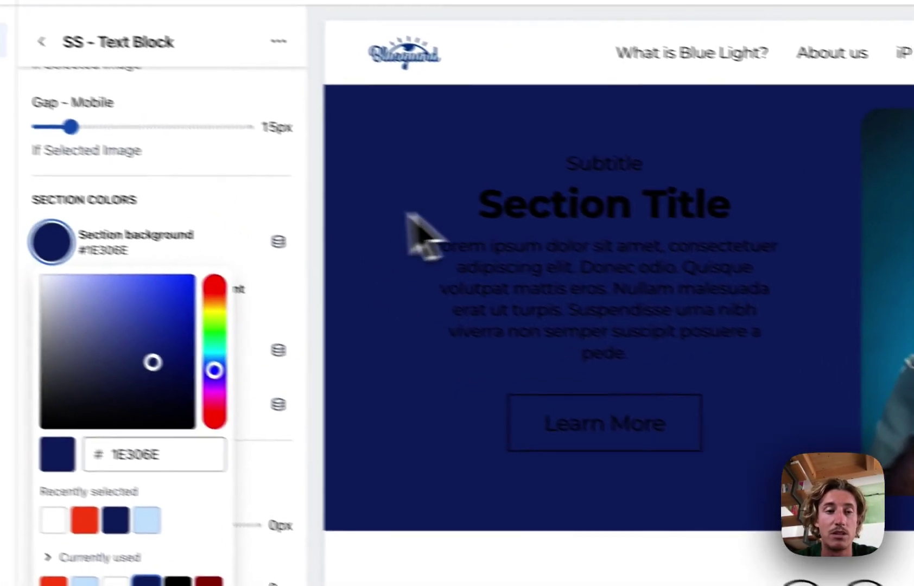
pyautogui.click(417, 167)
pyautogui.scroll(-2, 145, 311)
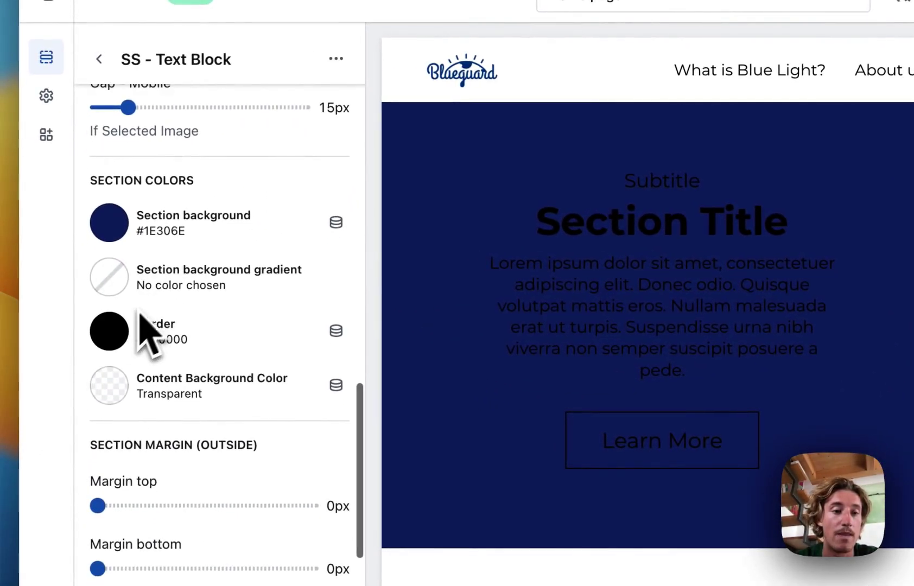
pyautogui.scroll(-5, 146, 353)
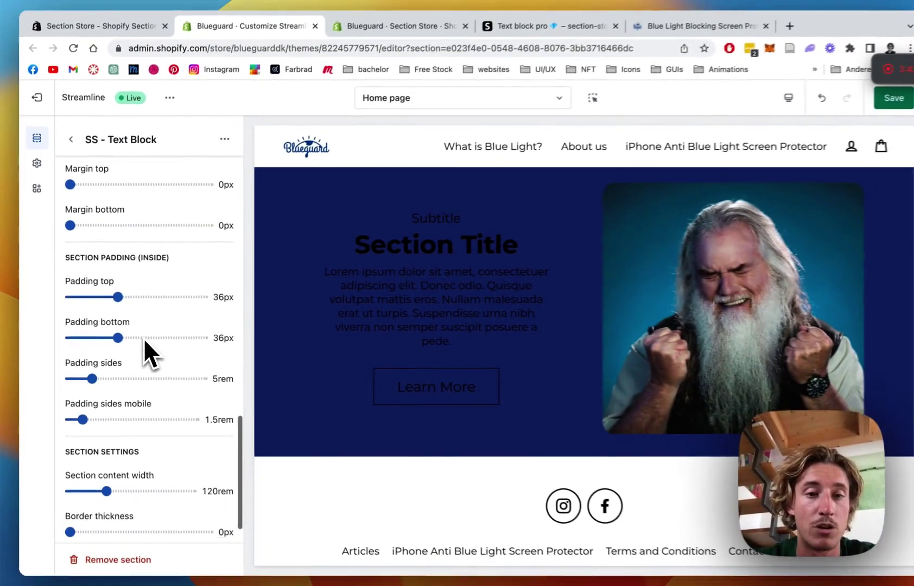
pyautogui.scroll(3, 559, 317)
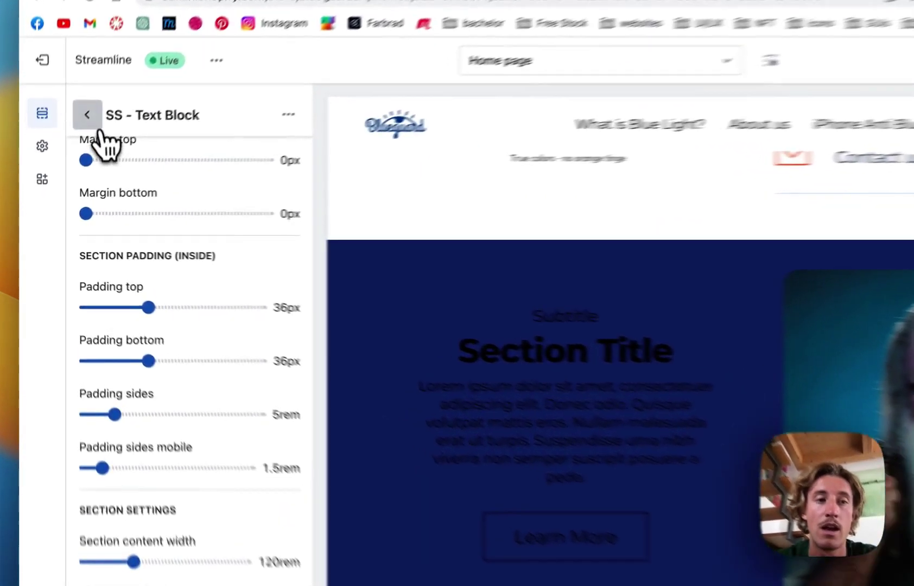
# Make the new section's Subtitle block text colour white.
pyautogui.click(69, 144)
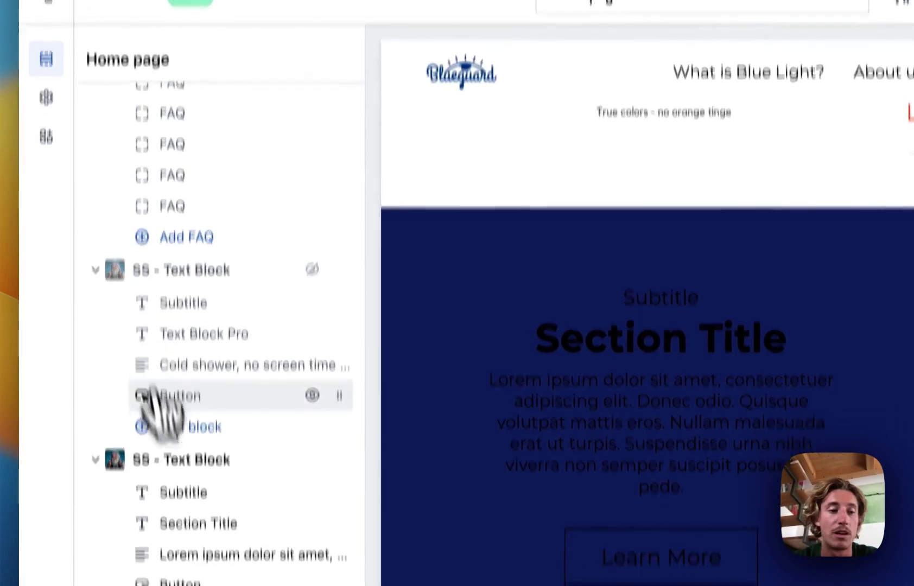
pyautogui.scroll(-3, 160, 415)
pyautogui.click(178, 413)
pyautogui.scroll(-4, 201, 228)
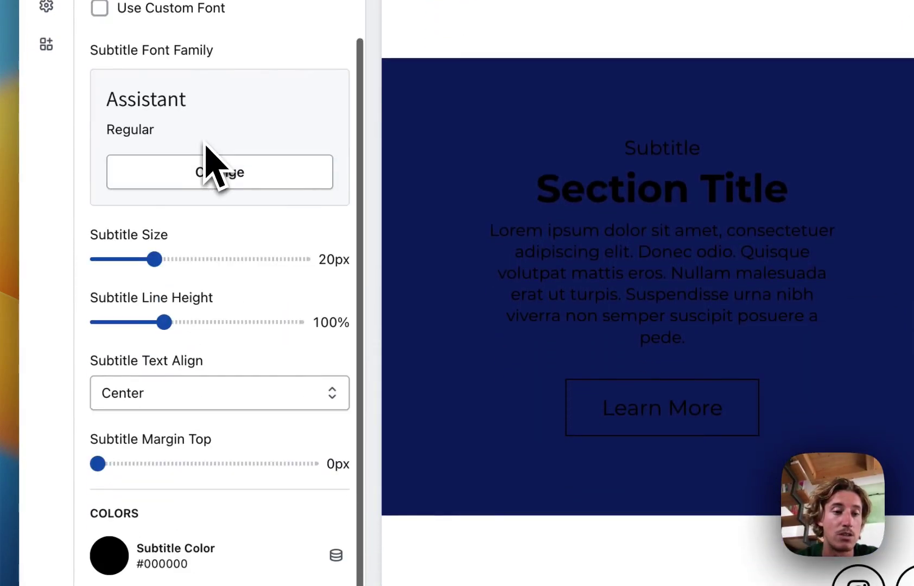
pyautogui.click(117, 554)
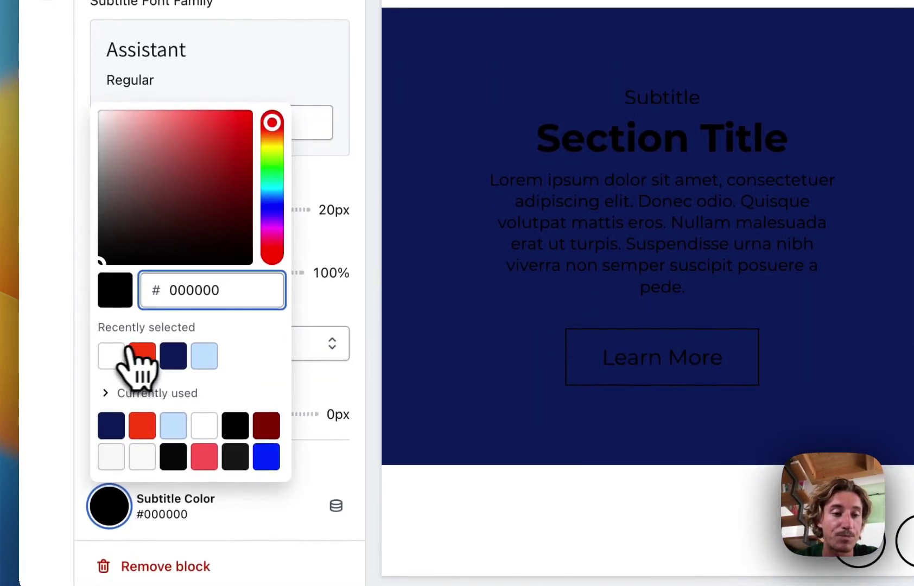
pyautogui.click(111, 355)
pyautogui.click(365, 59)
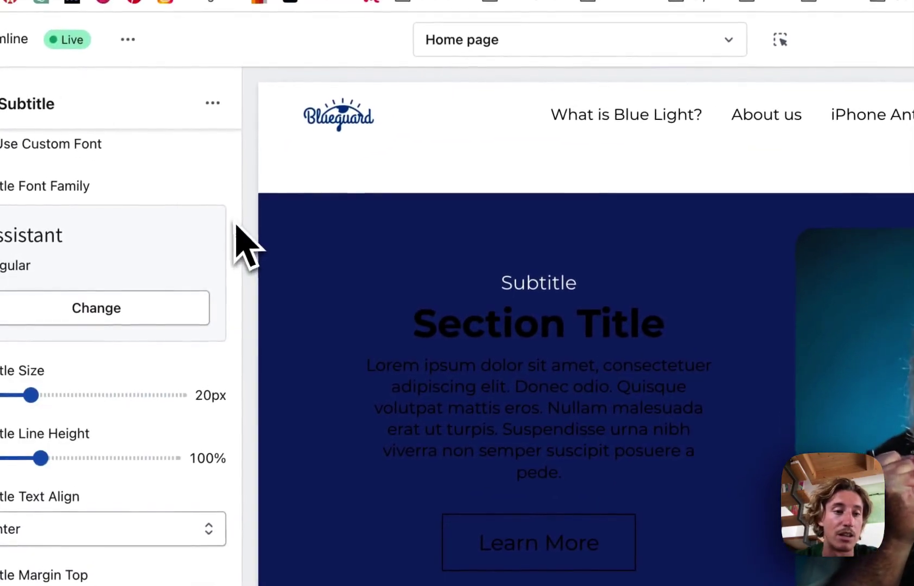
# Replace the placeholder 'Subtitle' text with 'Blueguard'.
pyautogui.click(153, 220)
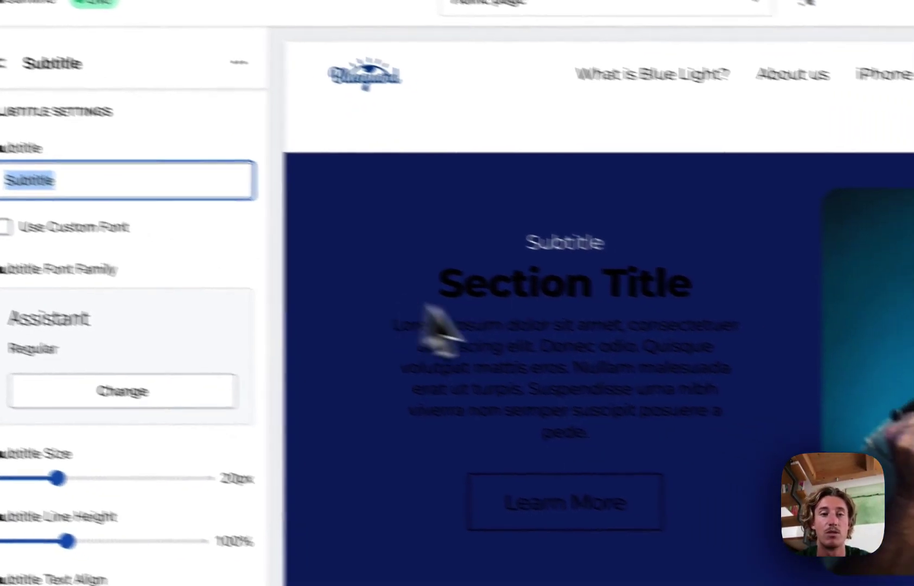
pyautogui.press('BackSpace')
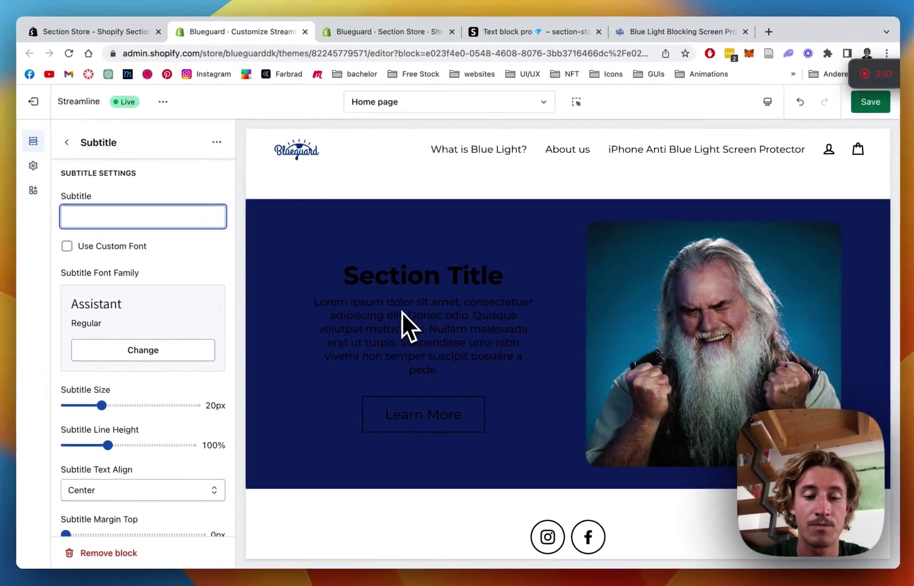
pyautogui.write('Bl')
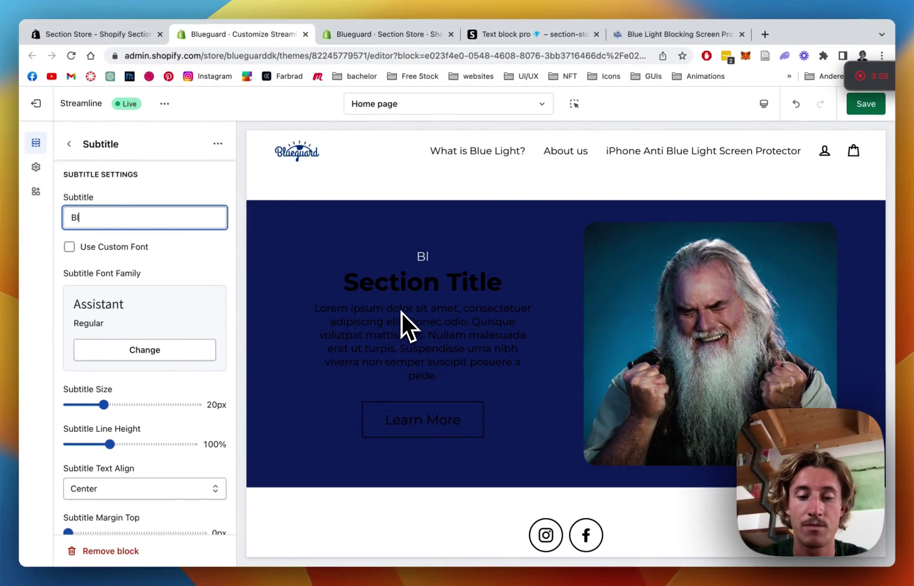
pyautogui.write('ueguard')
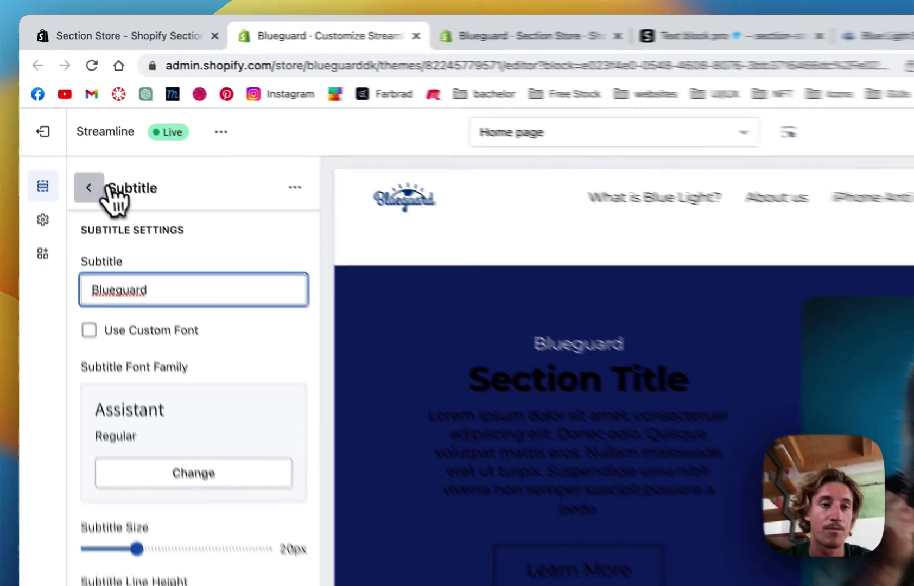
# Change the section title block's text to 'Screen Protection'.
pyautogui.click(69, 143)
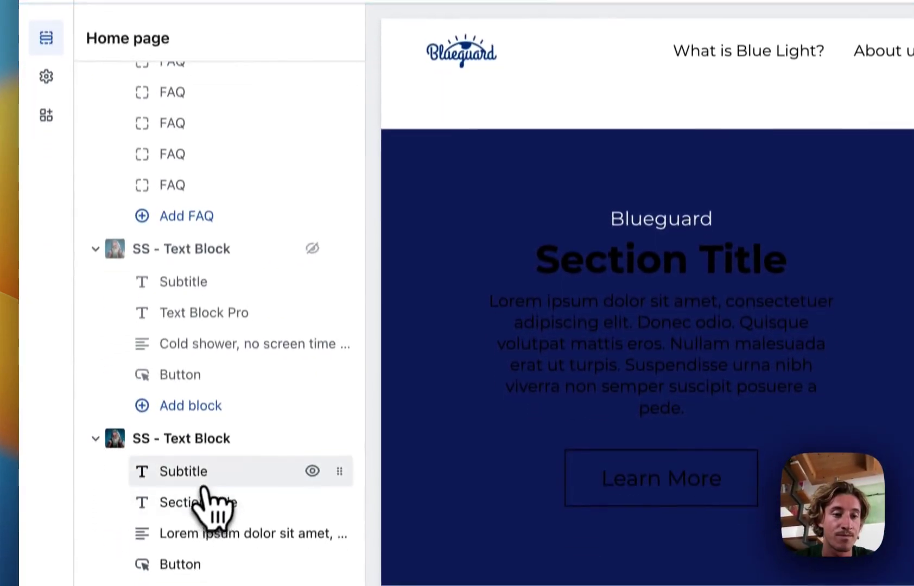
pyautogui.click(213, 486)
pyautogui.click(256, 142)
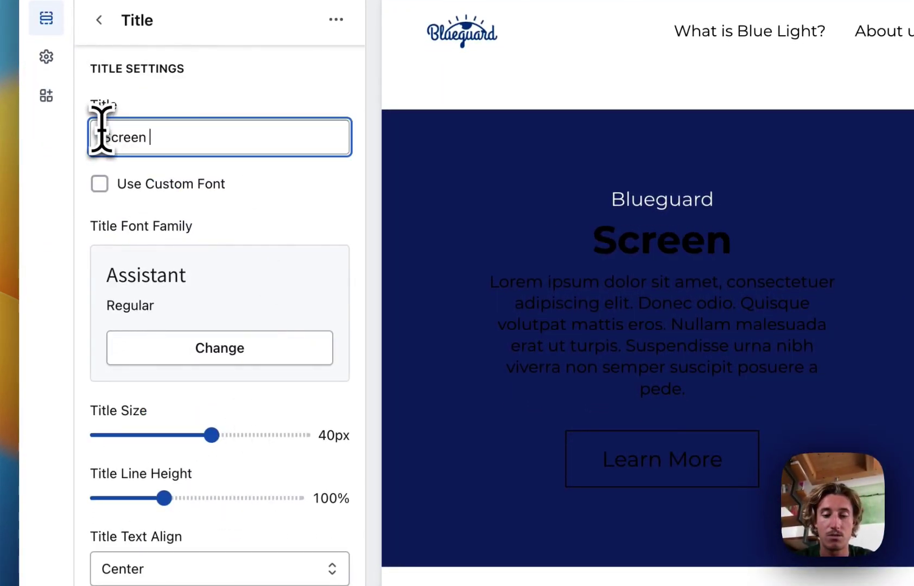
pyautogui.write('Screen Protection')
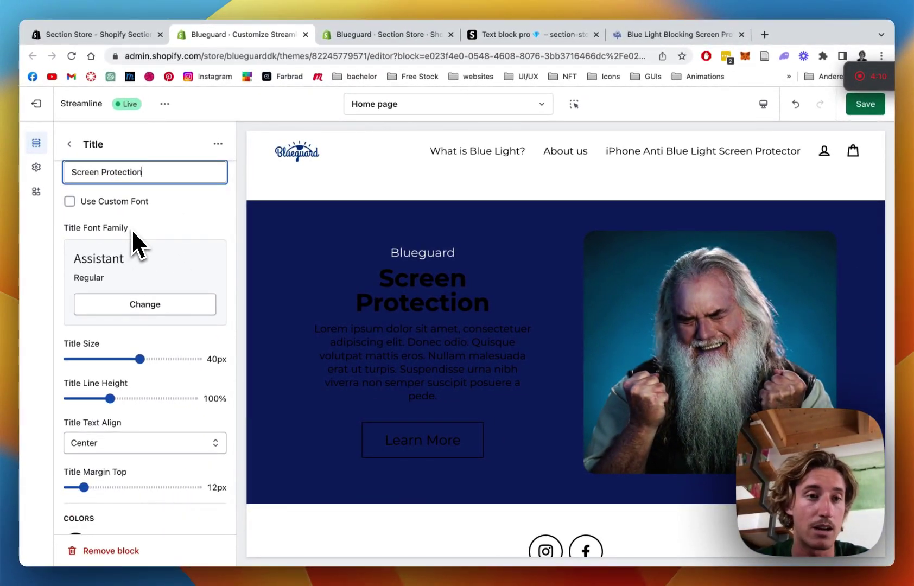
# Set the title colour to light blue #CCE6FF.
pyautogui.scroll(-1, 133, 231)
pyautogui.scroll(-1, 133, 232)
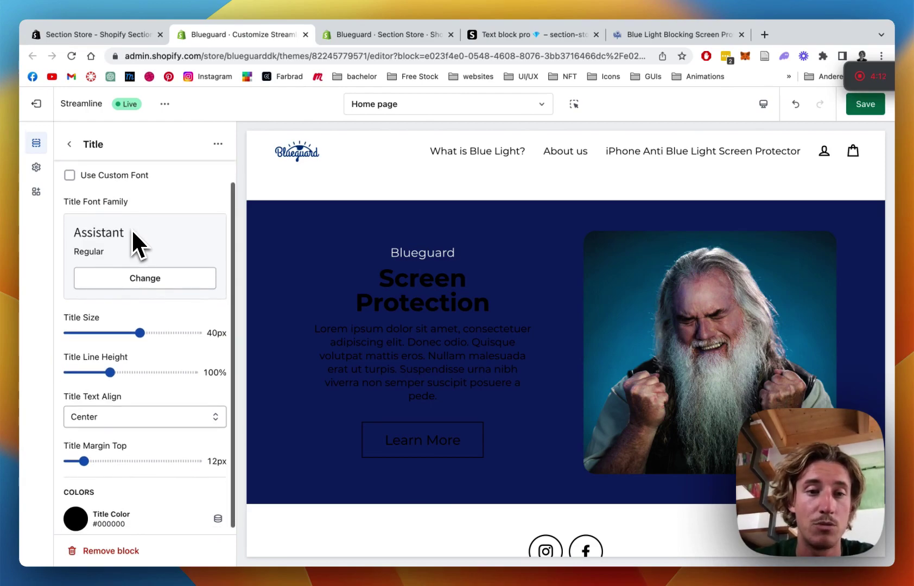
pyautogui.scroll(-1, 130, 198)
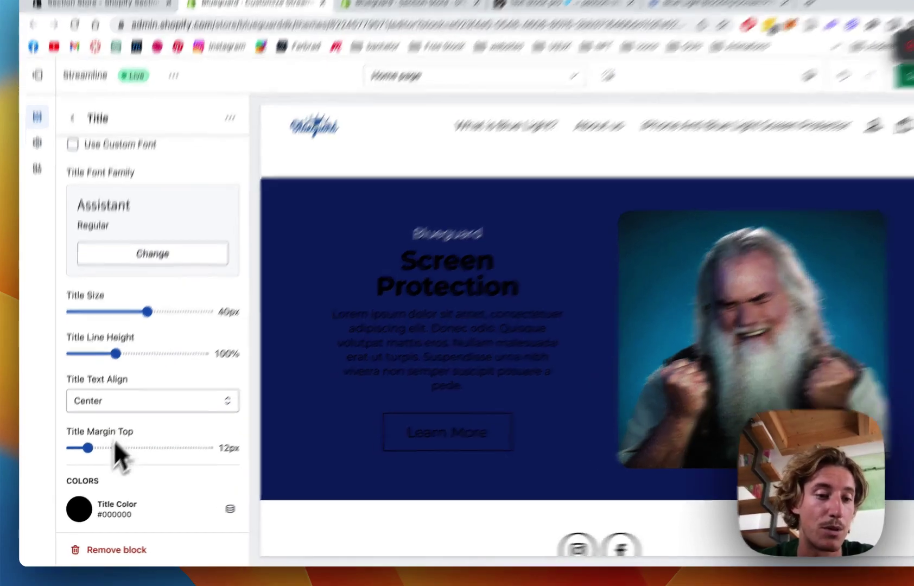
pyautogui.click(76, 512)
pyautogui.click(197, 340)
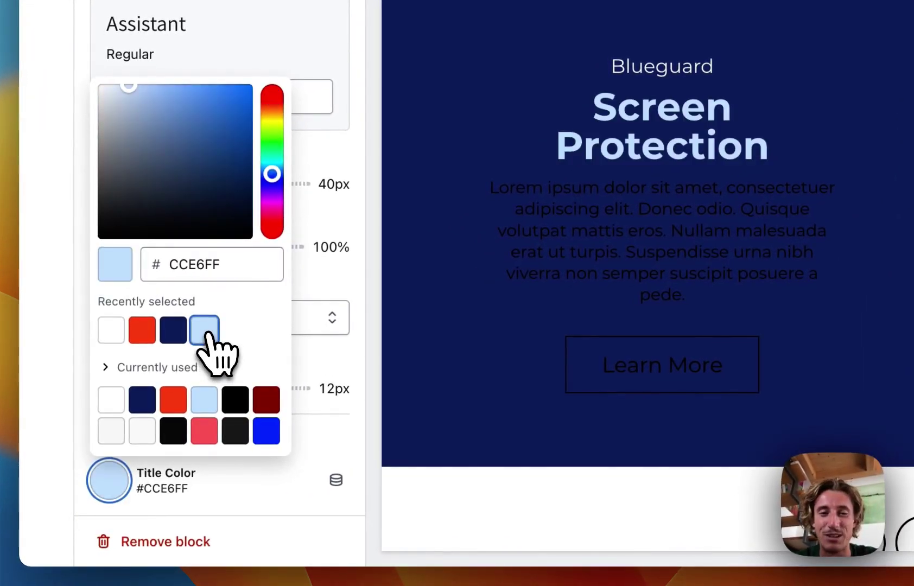
pyautogui.click(326, 191)
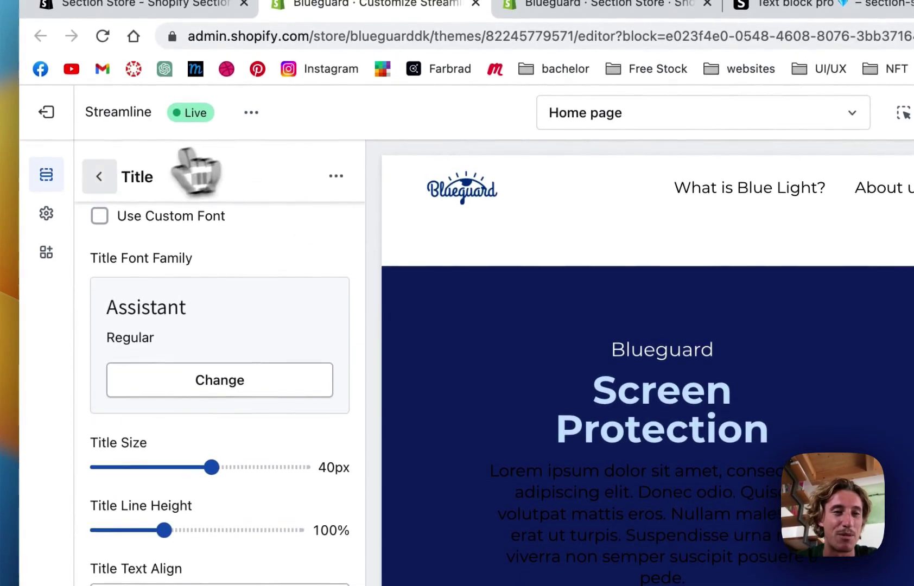
pyautogui.click(100, 85)
# Change the Lorem ipsum paragraph's text colour from black to light blue #CCE6FF.
pyautogui.click(206, 457)
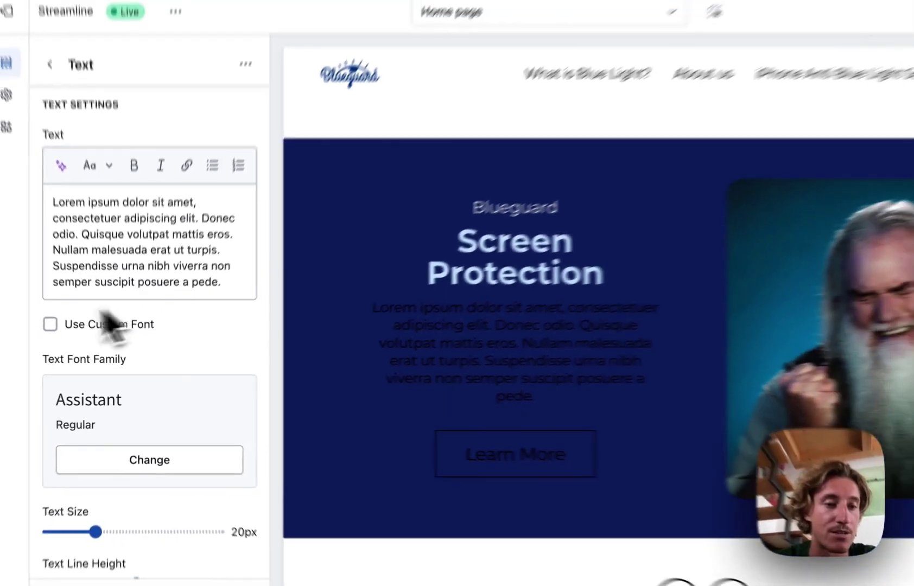
pyautogui.scroll(-5, 141, 367)
pyautogui.scroll(5, 139, 391)
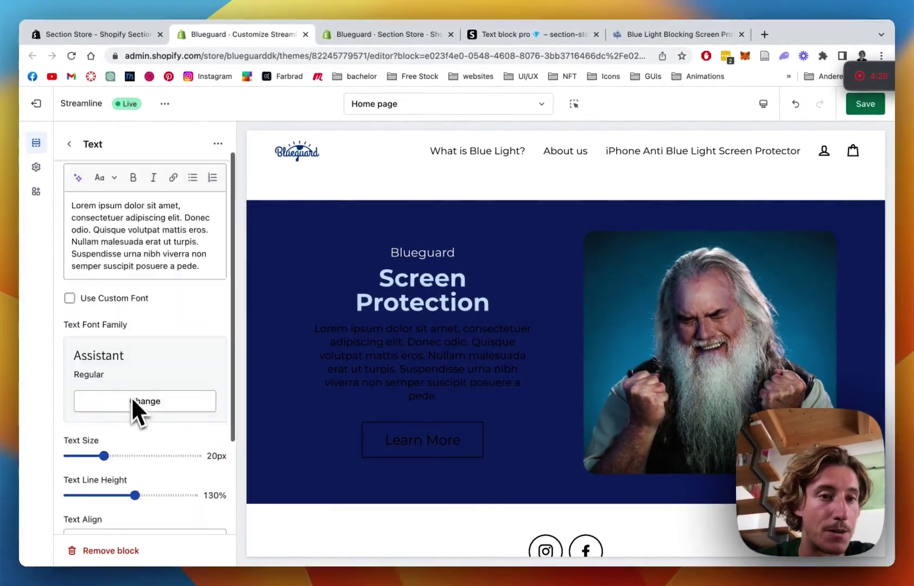
pyautogui.scroll(-3, 130, 407)
pyautogui.click(76, 513)
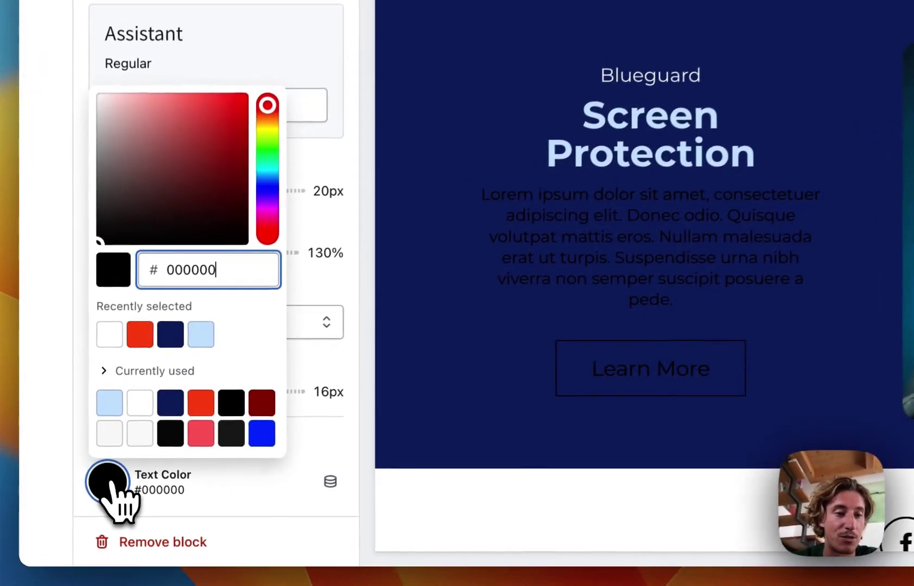
pyautogui.click(202, 329)
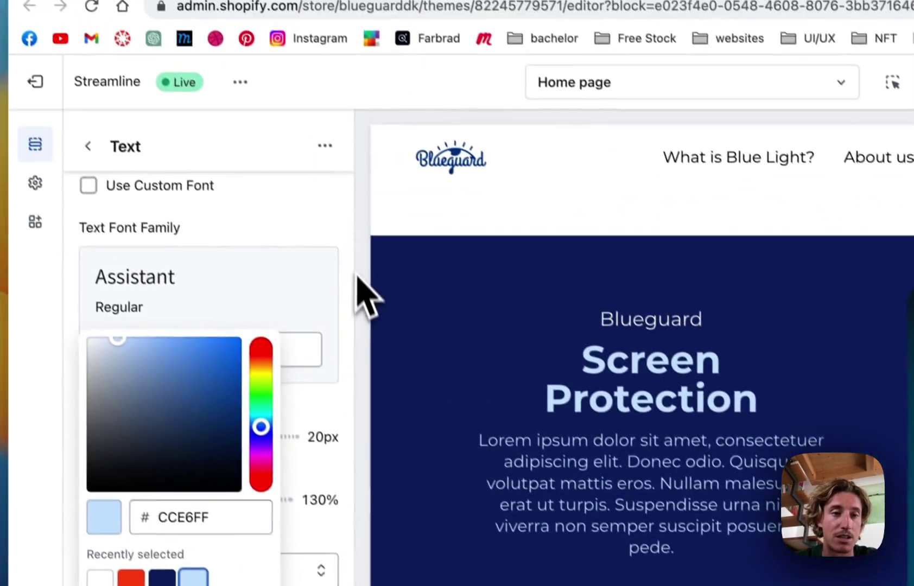
pyautogui.click(359, 288)
# Replace the button label 'Learn More' with 'Check it'.
pyautogui.click(88, 146)
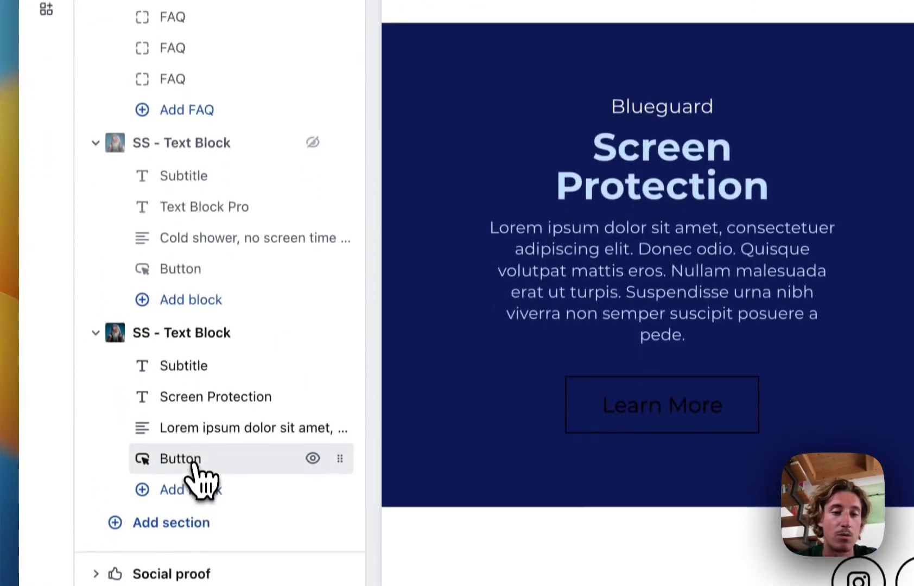
pyautogui.click(184, 459)
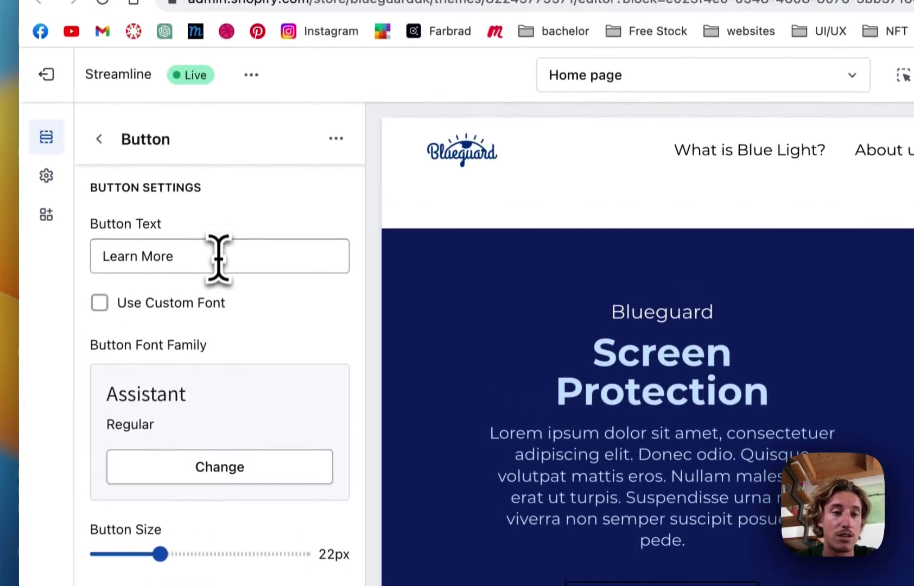
pyautogui.click(163, 266)
pyautogui.moveTo(169, 267); pyautogui.dragTo(84, 274)
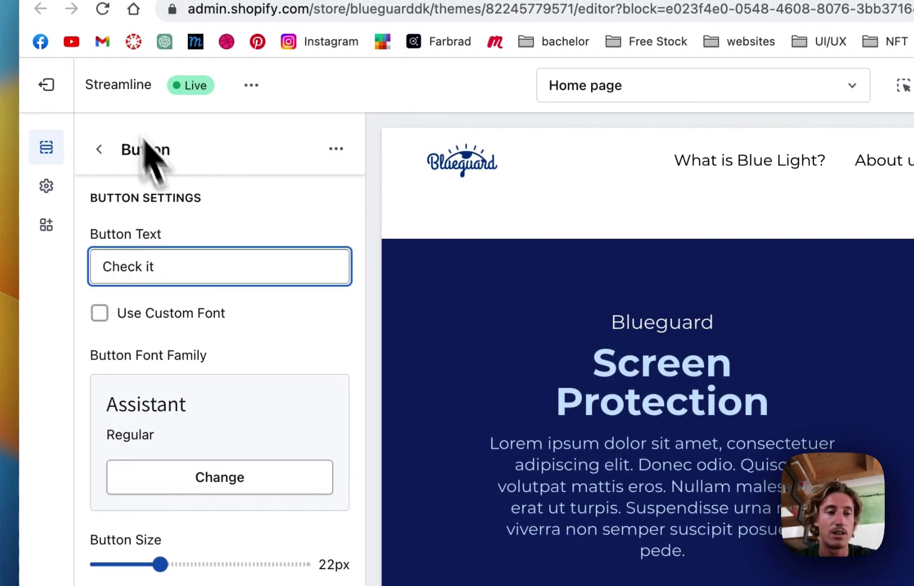
# Make the button text light blue #CCE6FF with an orange #FF5722 hover border.
pyautogui.scroll(-10, 249, 330)
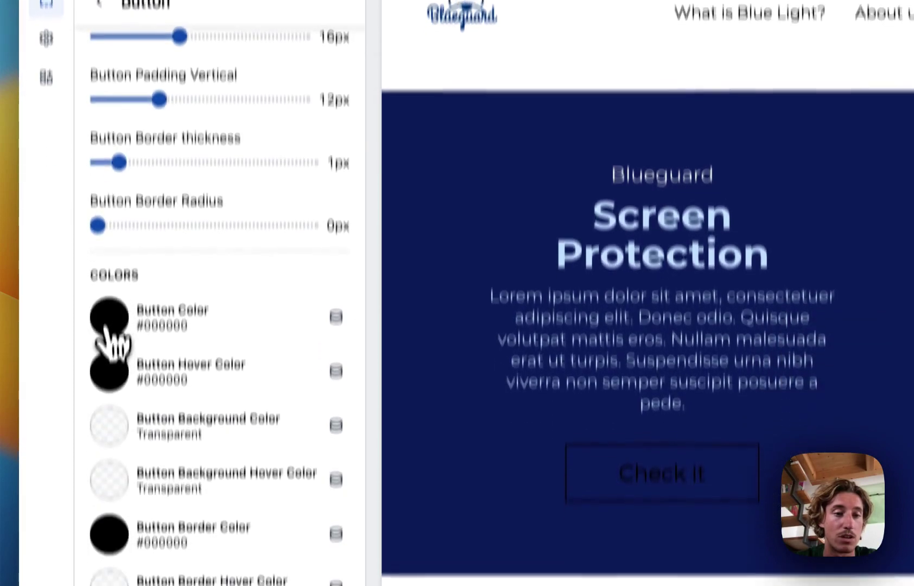
pyautogui.click(111, 467)
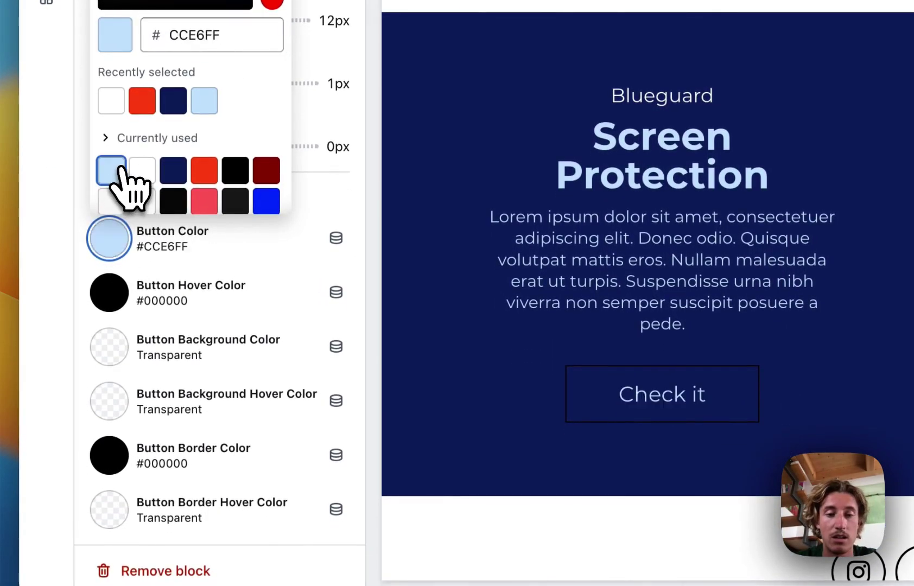
pyautogui.click(129, 296)
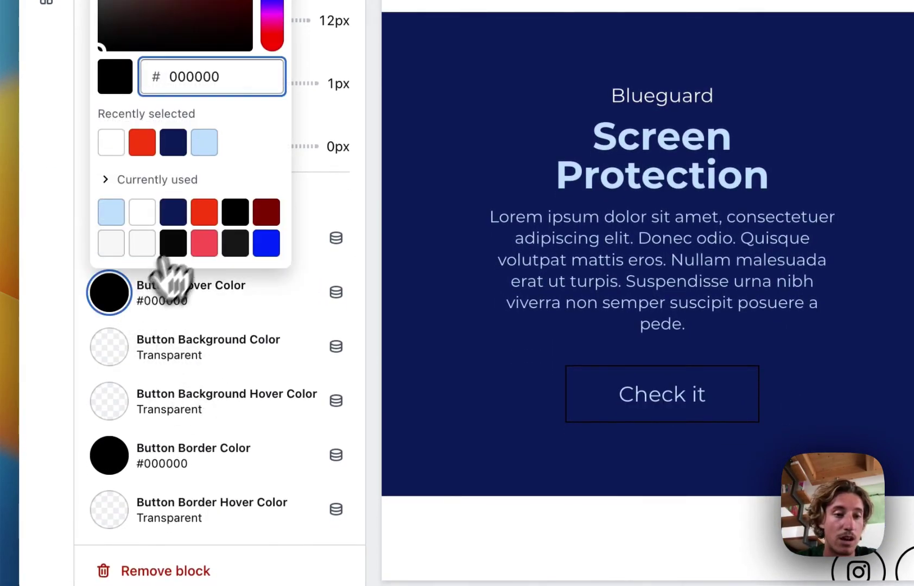
pyautogui.click(109, 470)
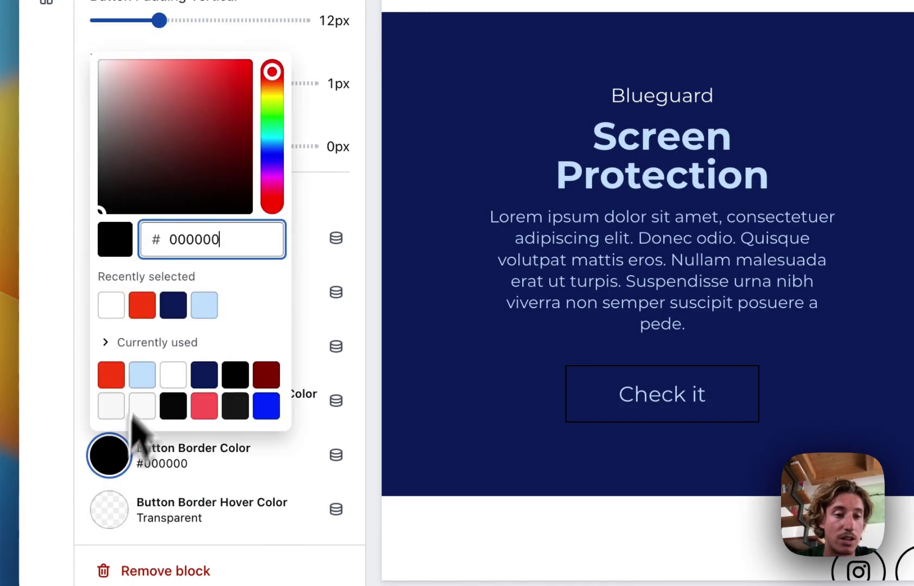
pyautogui.click(111, 510)
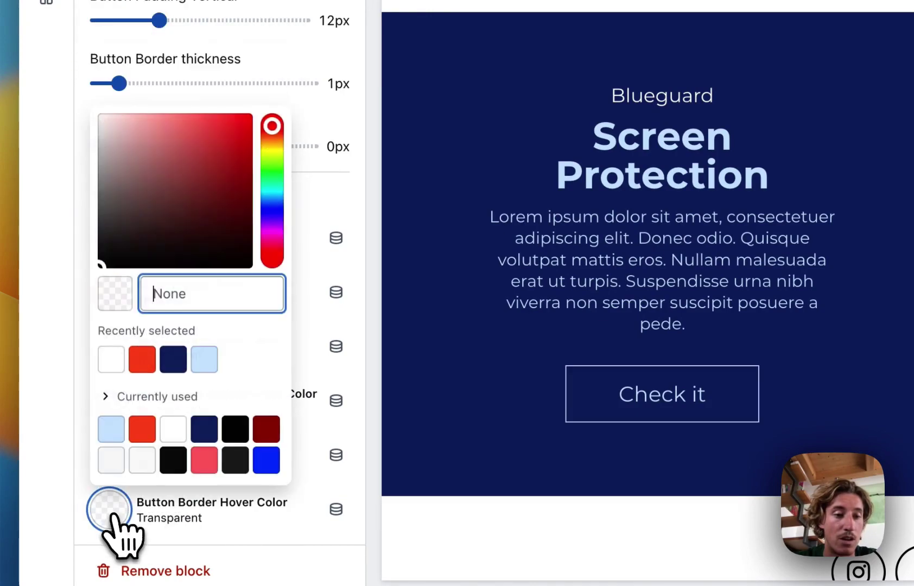
pyautogui.click(142, 359)
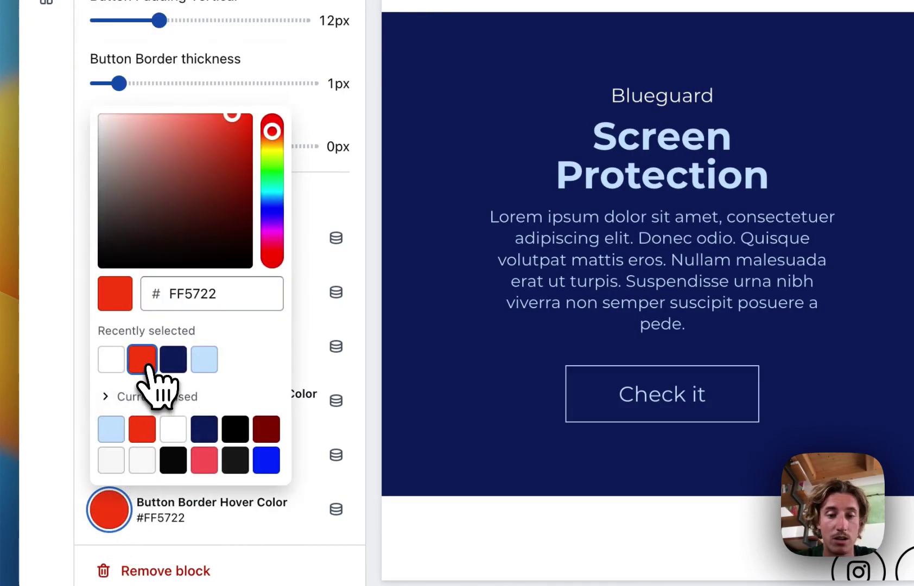
pyautogui.click(360, 170)
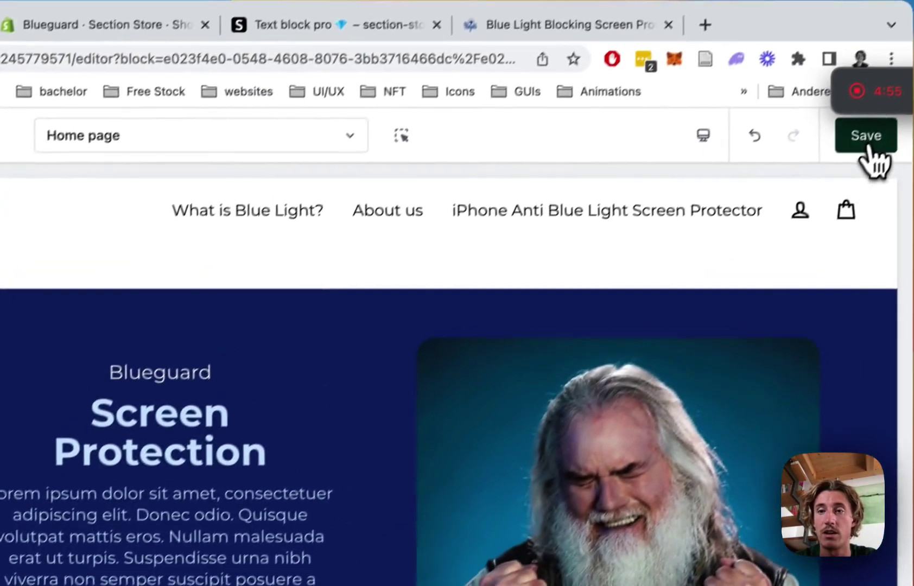
# Save the theme changes and view the new section on the live Blueguard storefront.
pyautogui.click(867, 135)
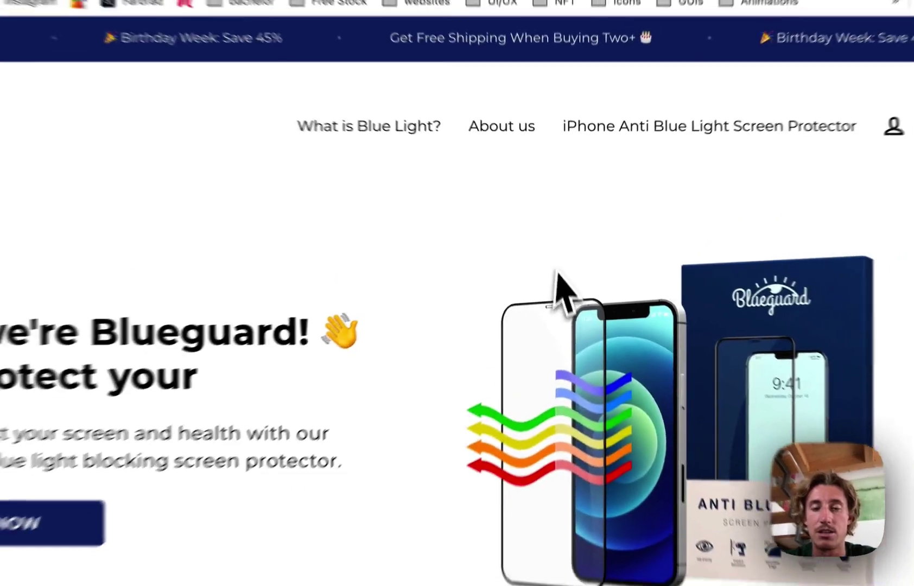
pyautogui.click(501, 126)
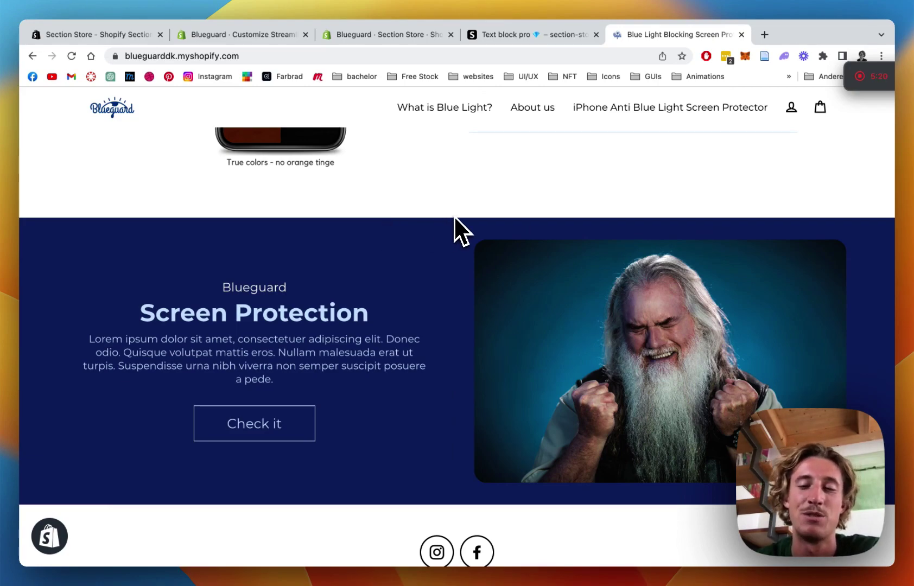
pyautogui.scroll(-1, 455, 217)
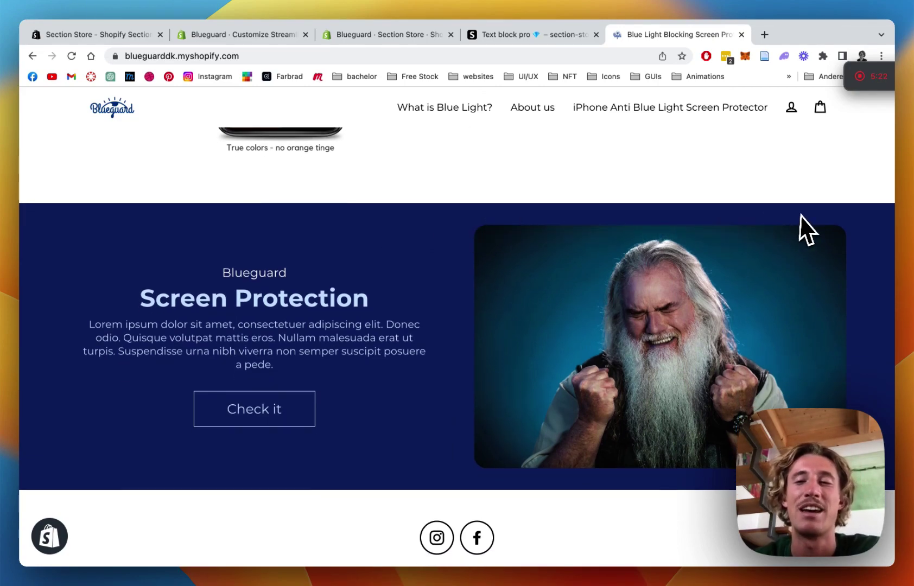